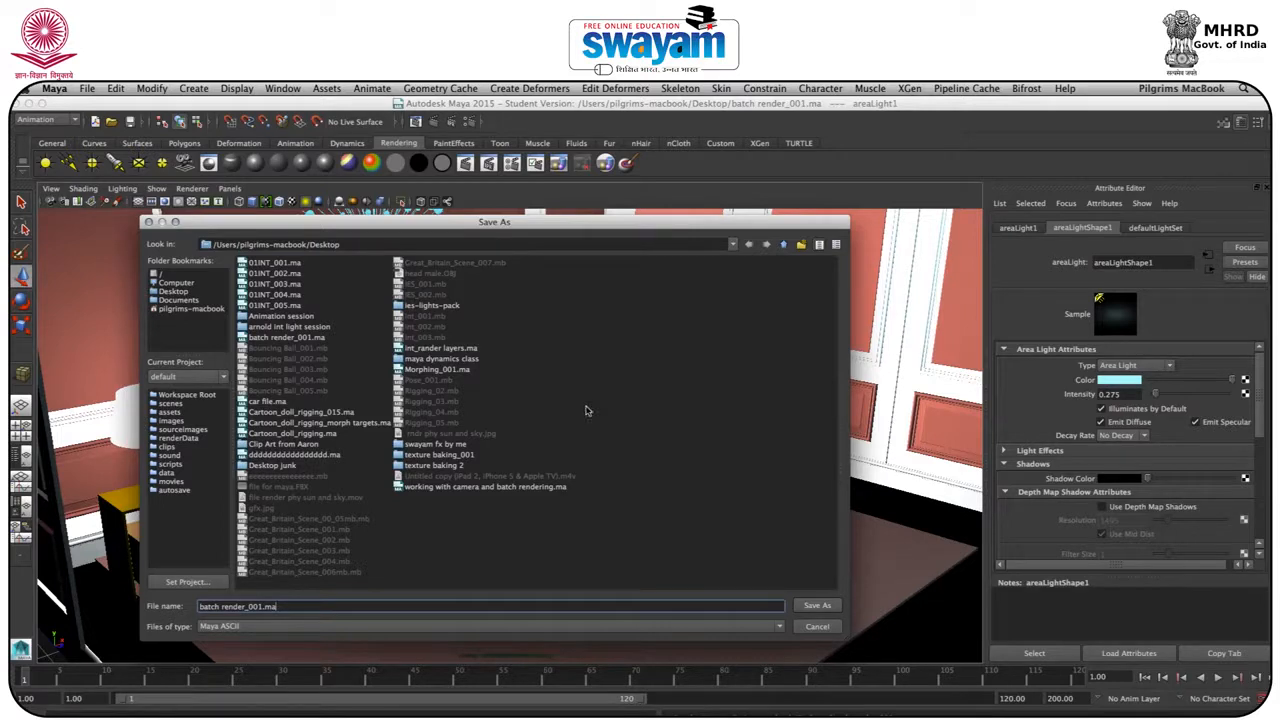
- Save the scene as batch render_002 in Maya ASCII format and render the current frame
key(BackSpace)
key(BackSpace)
key(BackSpace)
key(BackSpace)
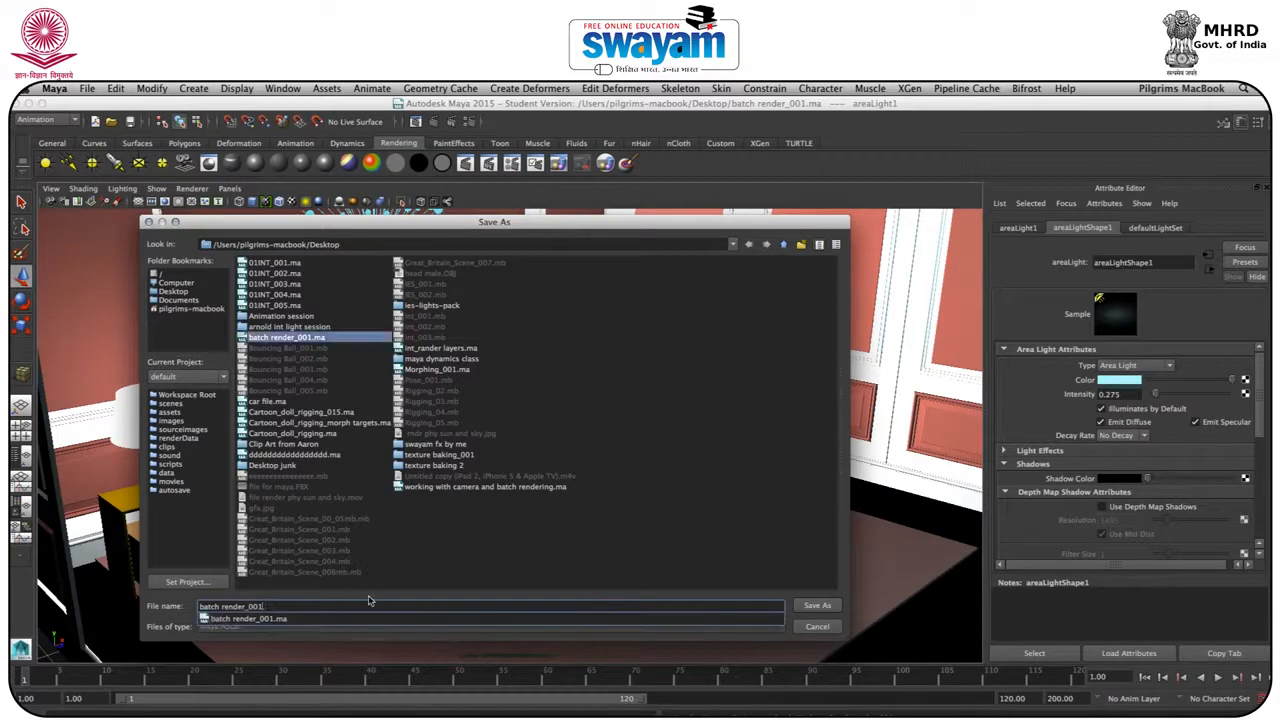
text(2)
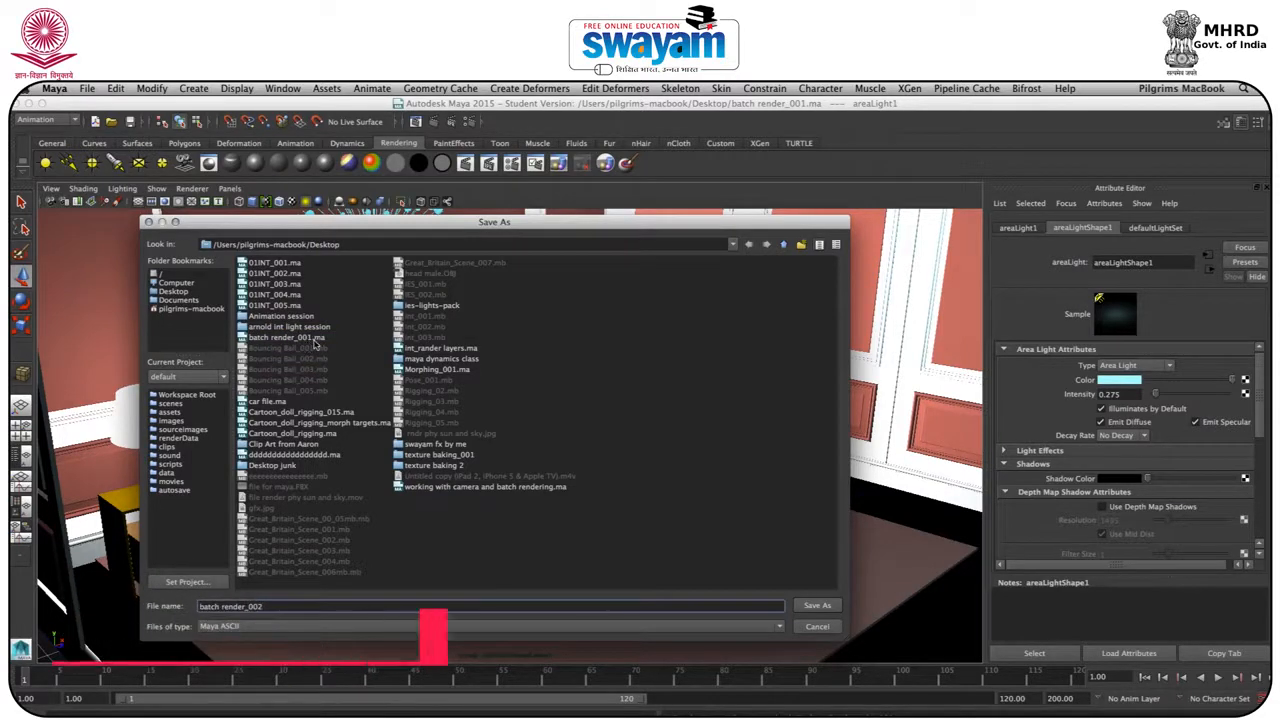
key(Return)
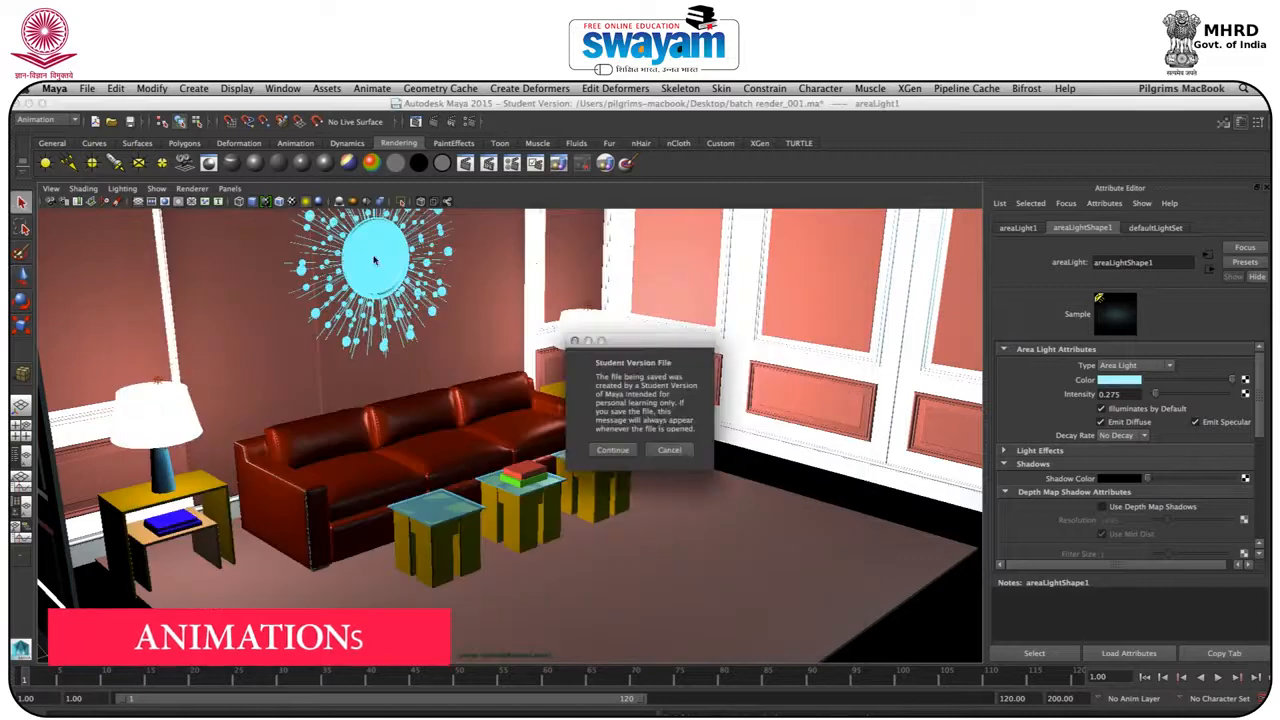
click(610, 450)
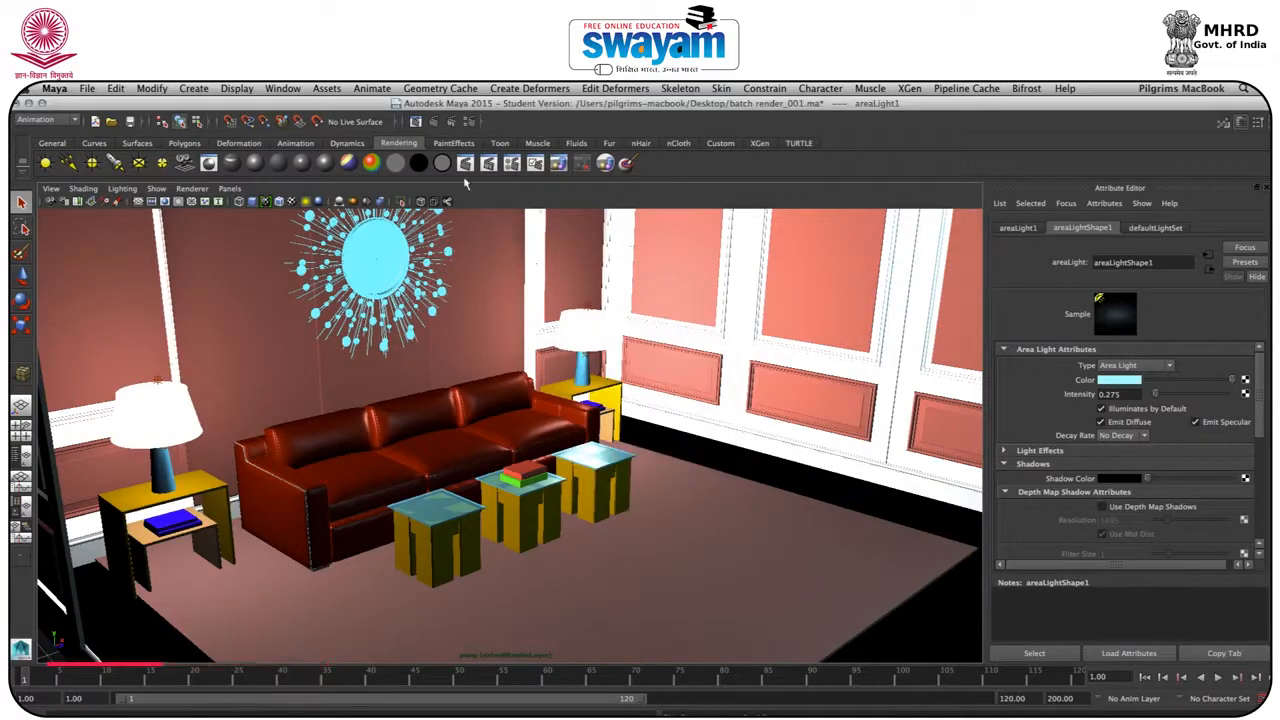
click(434, 121)
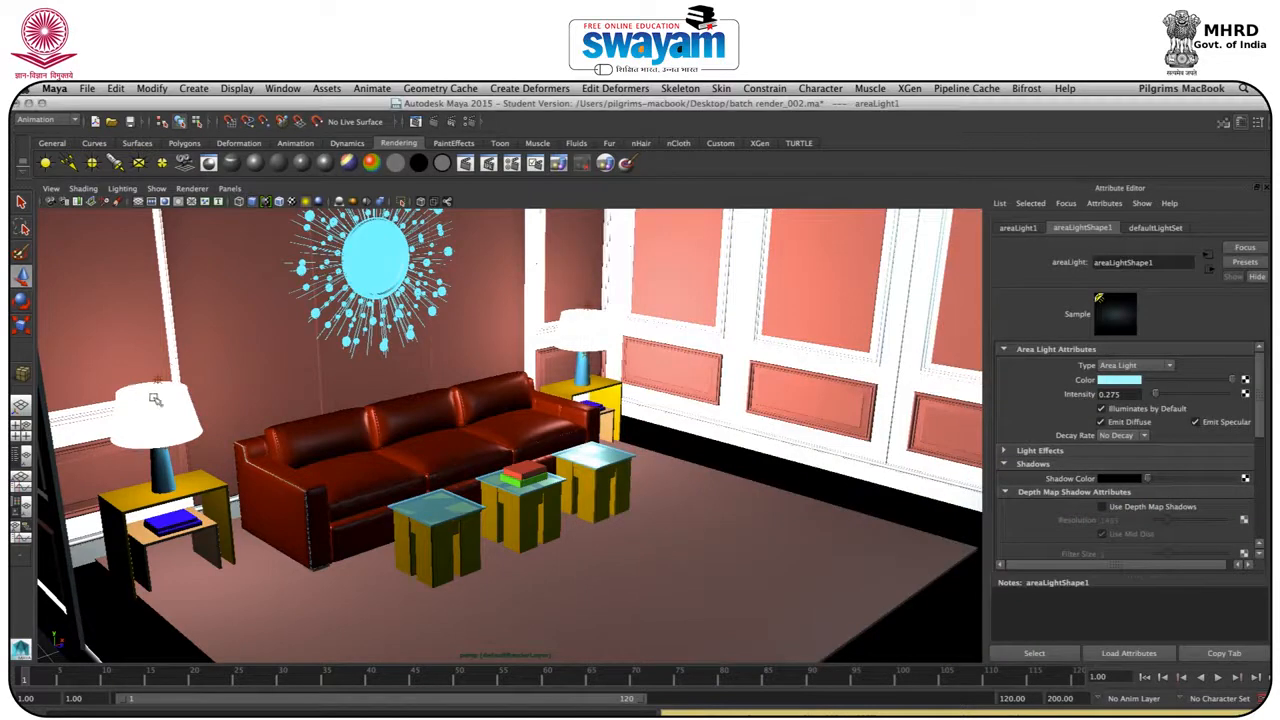
- Delete the point light above the left table lamp and the point lights around the right table lamp
click(155, 383)
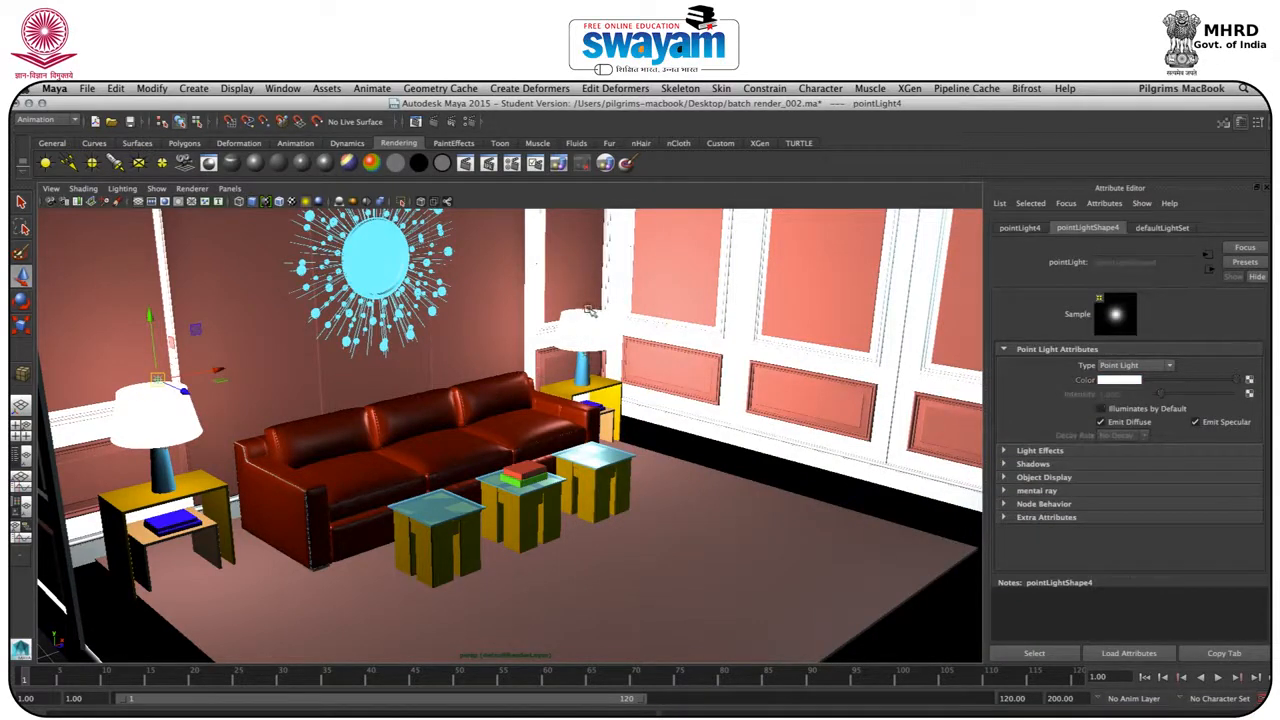
key(Delete)
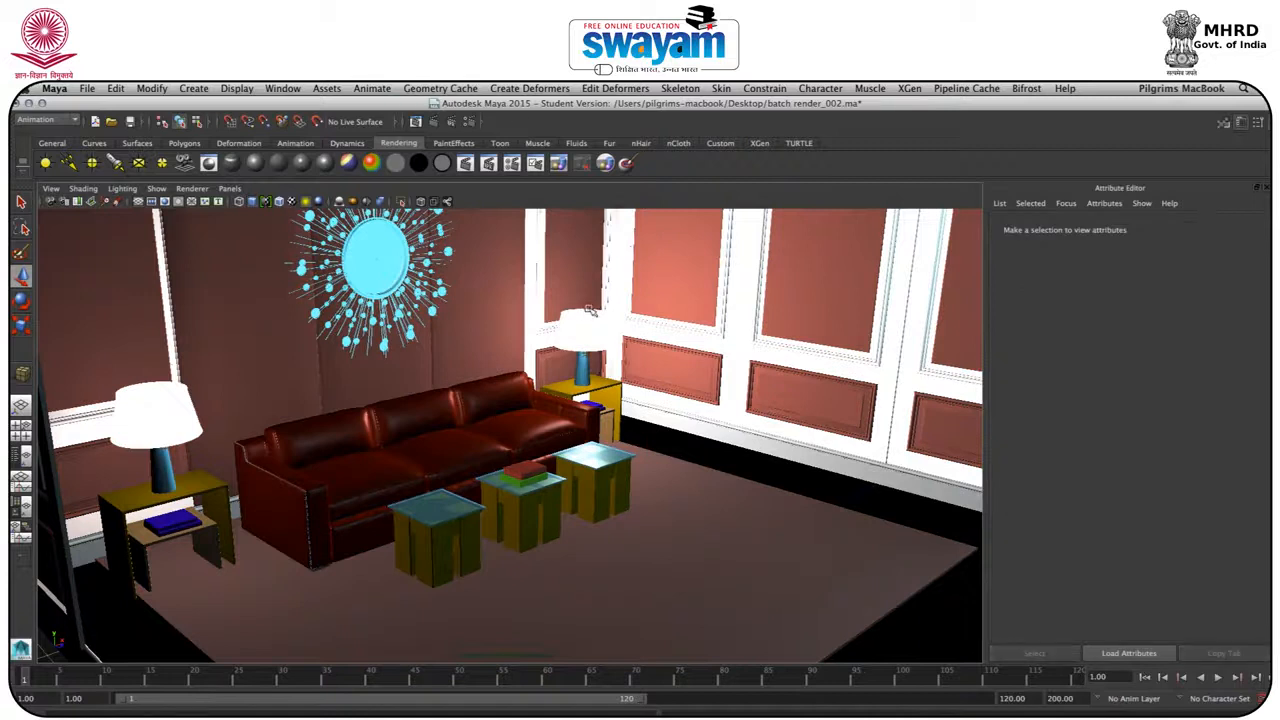
key(6)
click(589, 306)
key(Delete)
click(590, 358)
key(Delete)
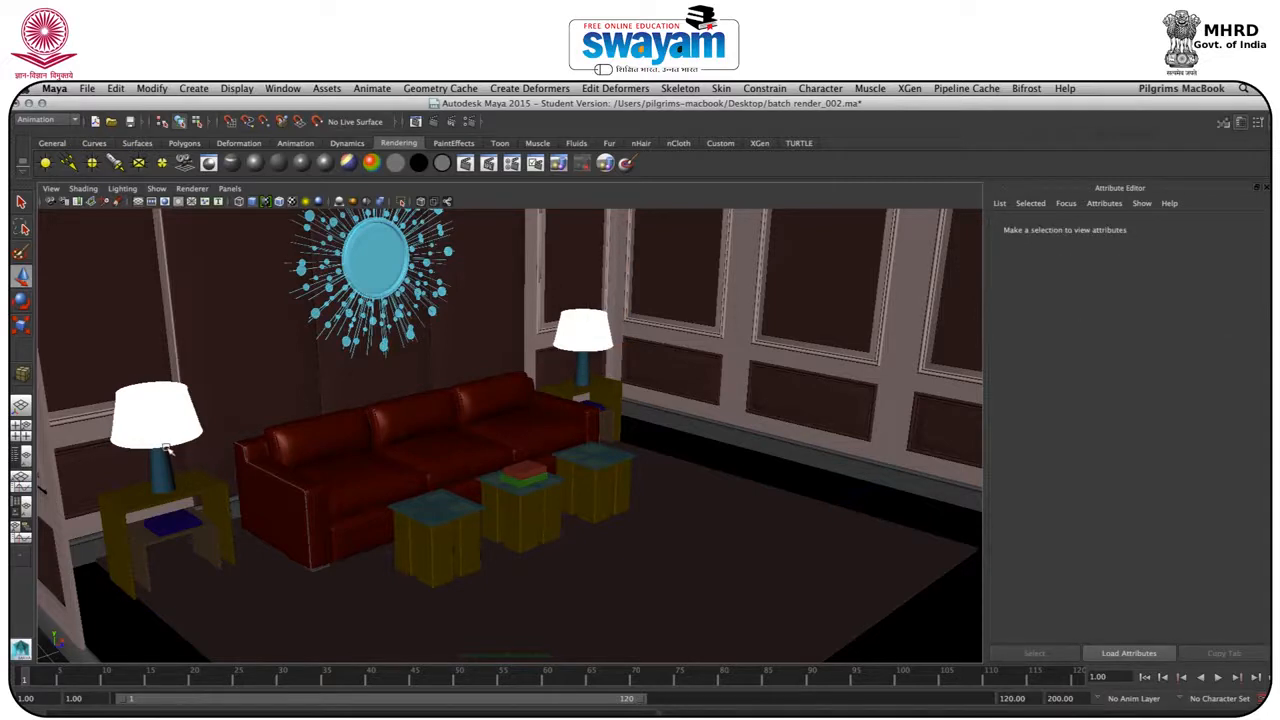
- Delete the remaining point light beneath the left table lamp's shade
click(174, 451)
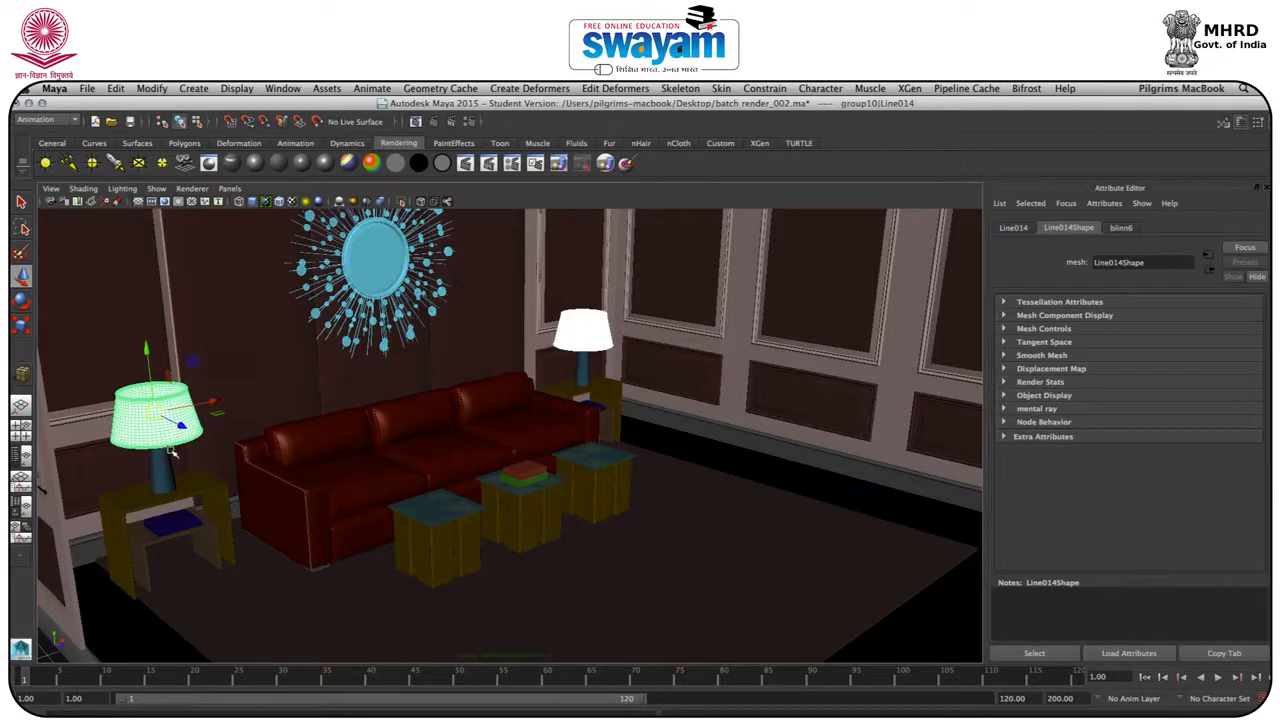
click(172, 453)
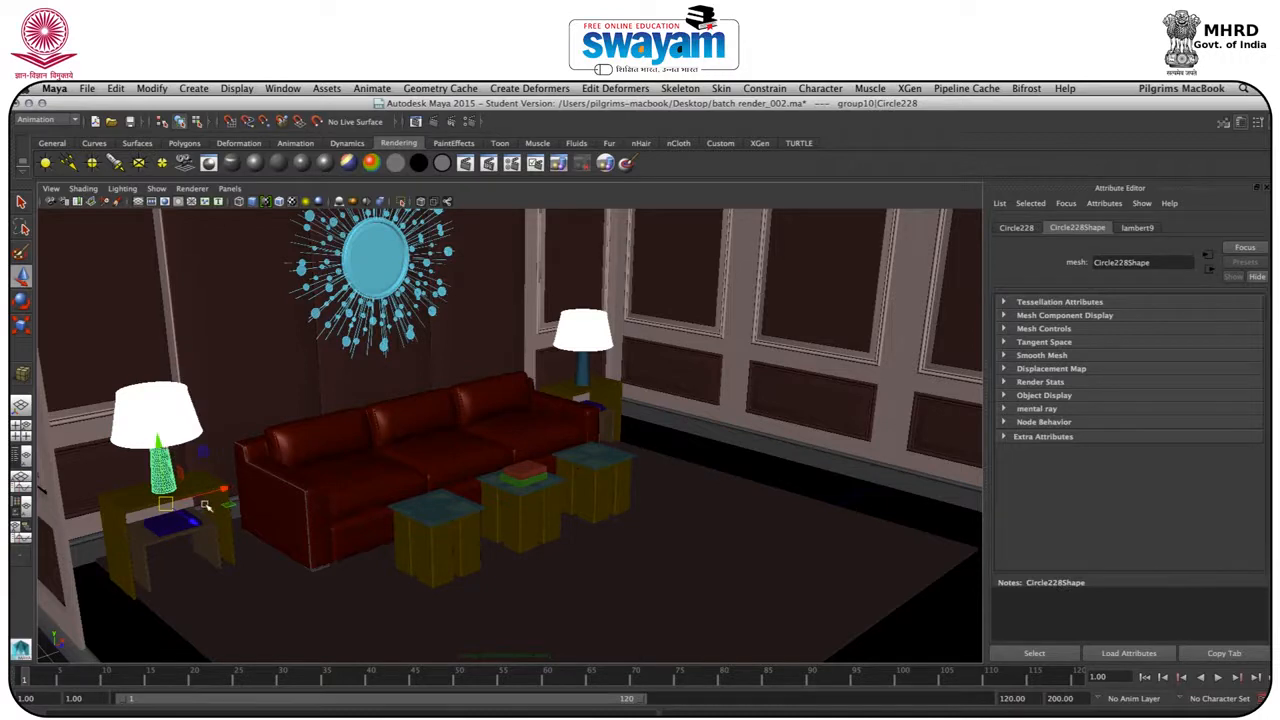
click(188, 484)
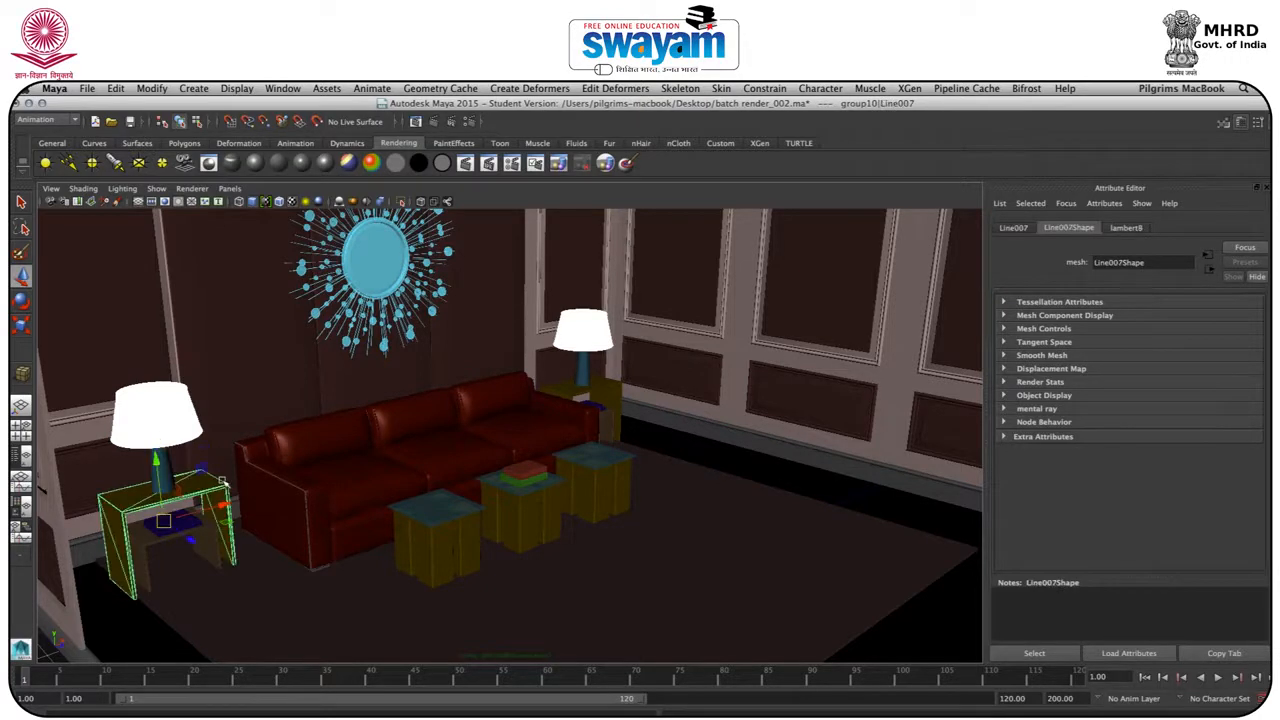
alt+drag(260, 481, 237, 458)
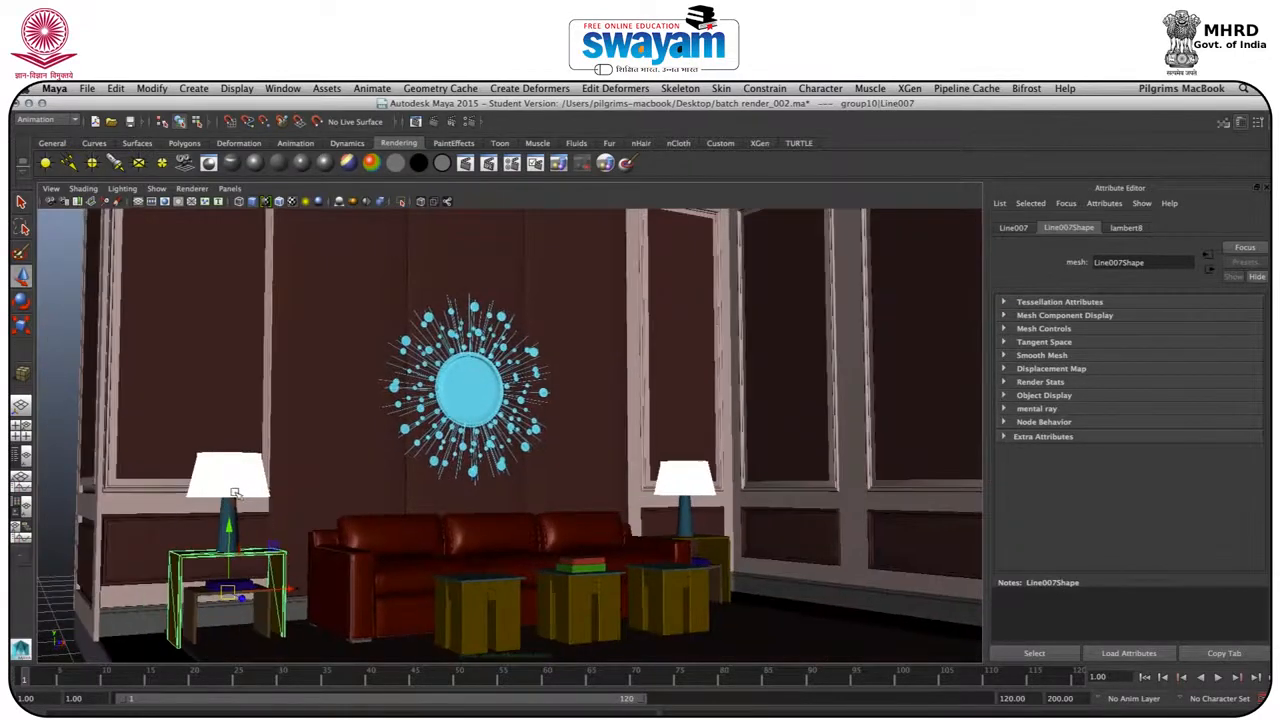
click(231, 503)
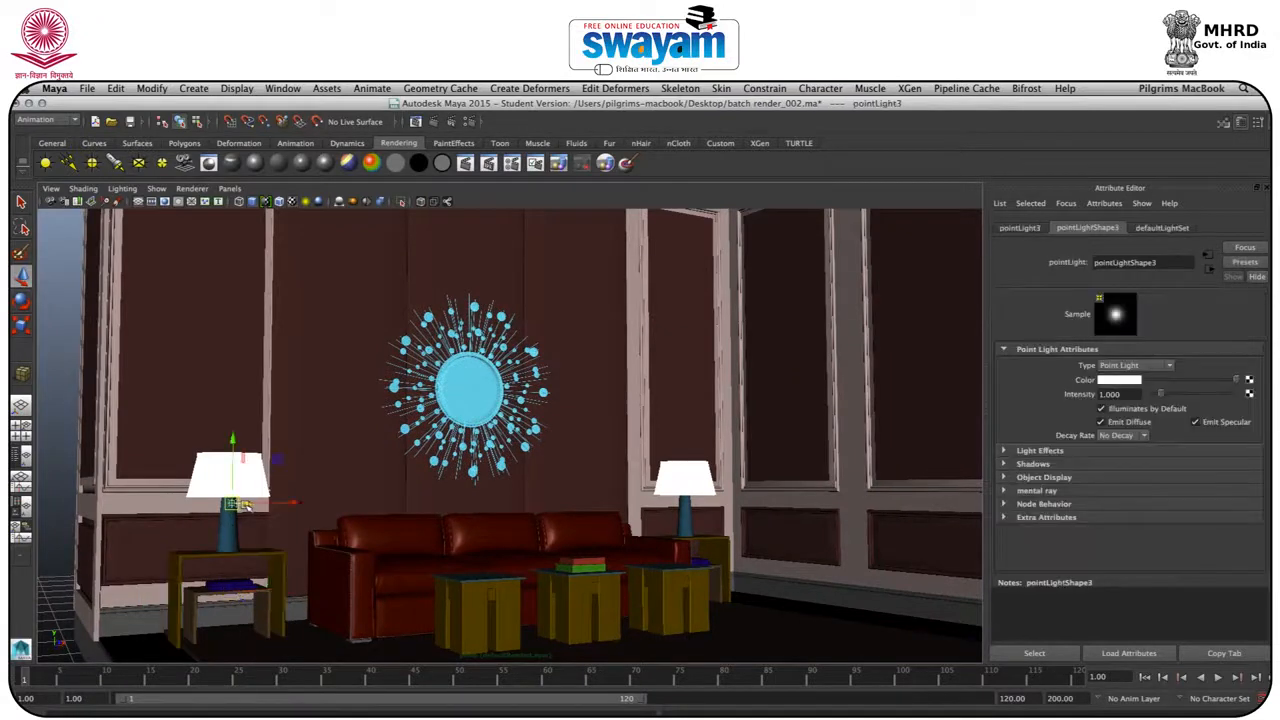
key(Delete)
- Select the area light outside the room and check its placement from several angles
scroll(386, 501, down, 8)
alt+drag(526, 472, 655, 468)
drag(673, 312, 614, 441)
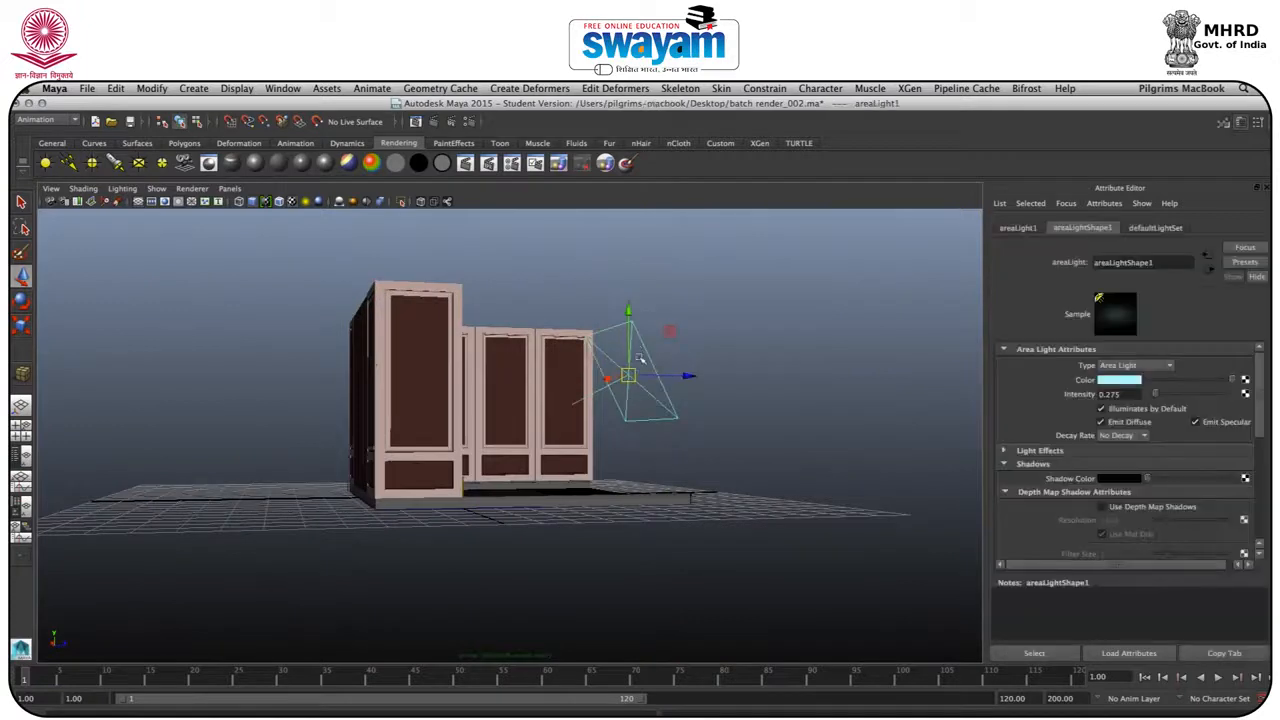
alt+drag(640, 345, 727, 356)
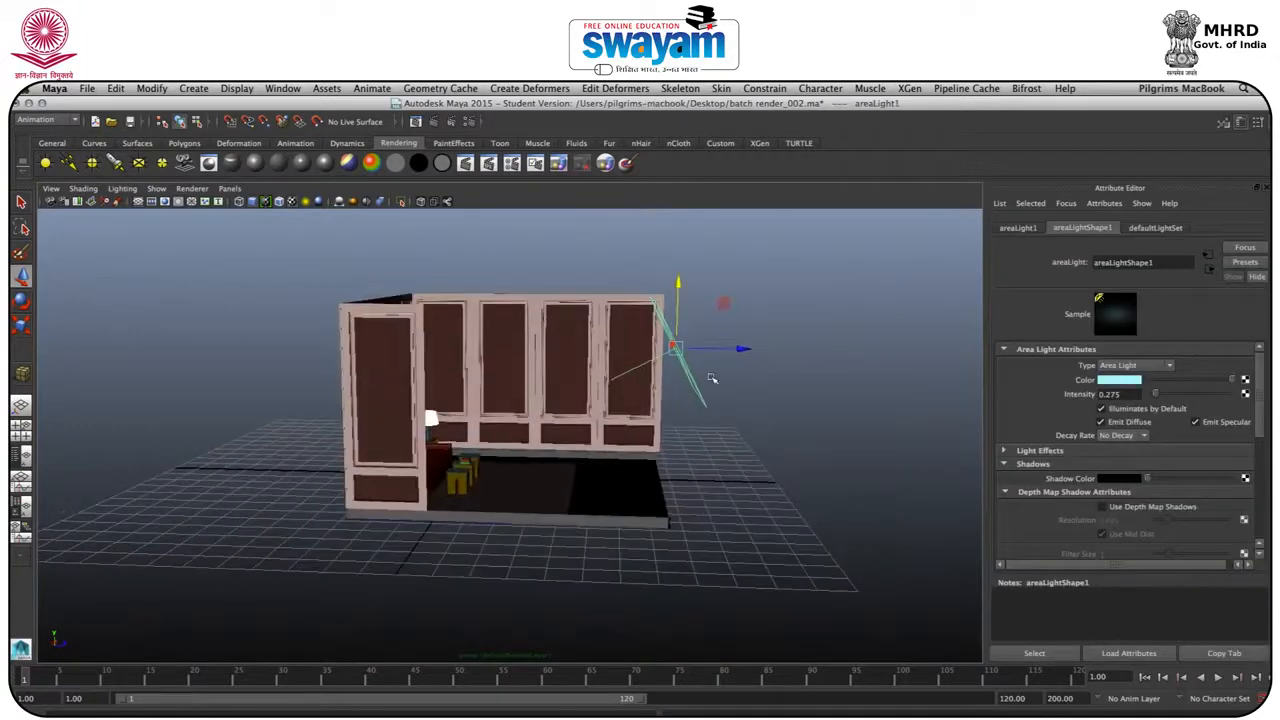
click(757, 385)
alt+drag(590, 425, 509, 439)
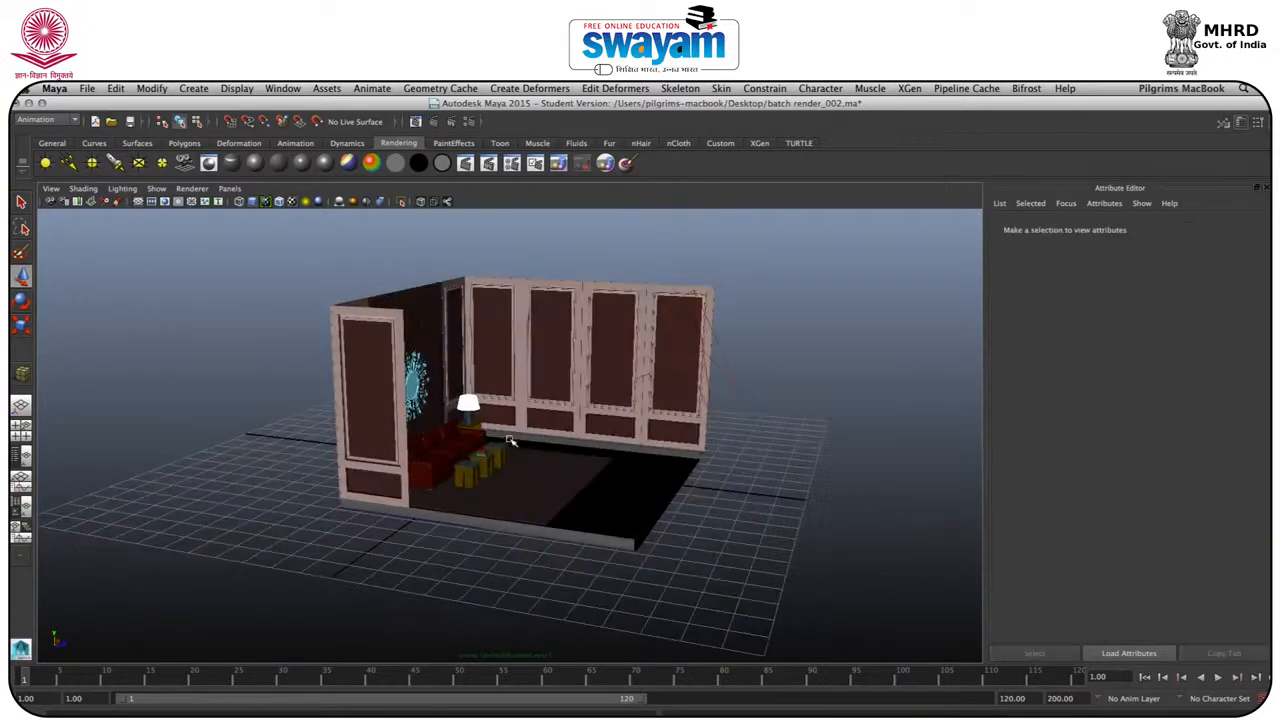
- Examine the blinn6 material attributes on both lampshades, including ambient color and incandescence
click(469, 403)
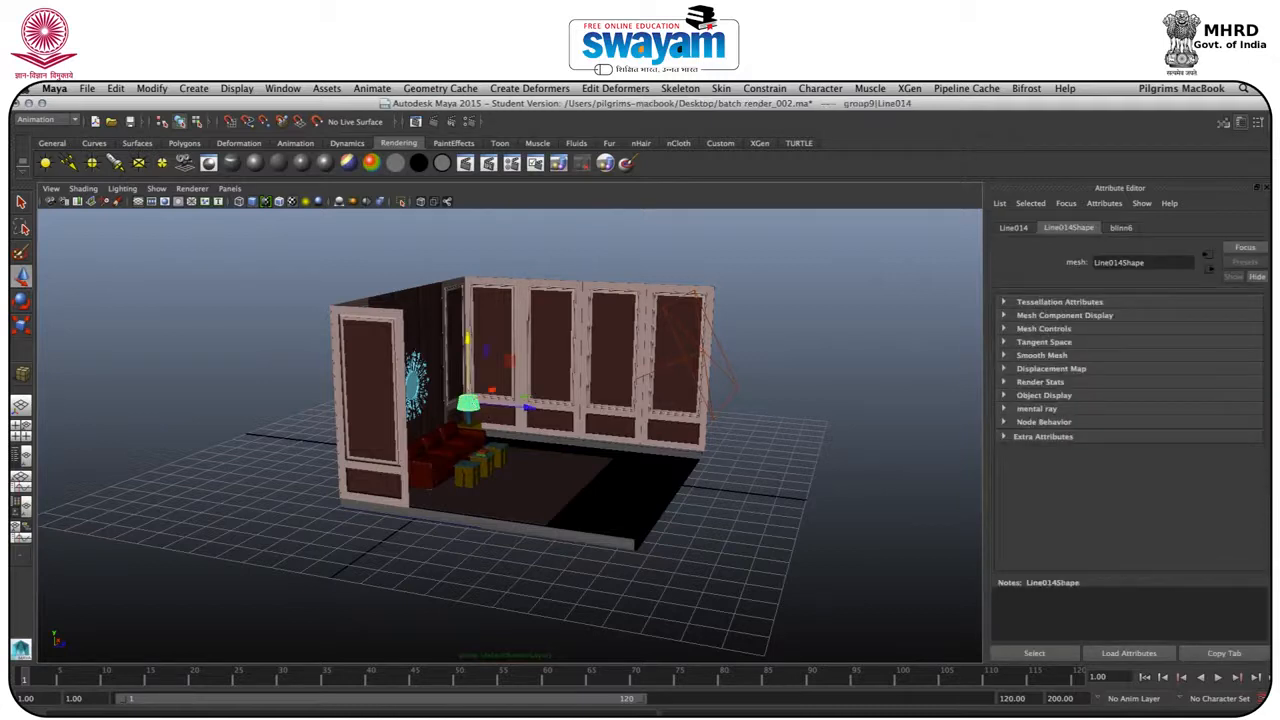
click(1121, 227)
scroll(562, 495, up, 5)
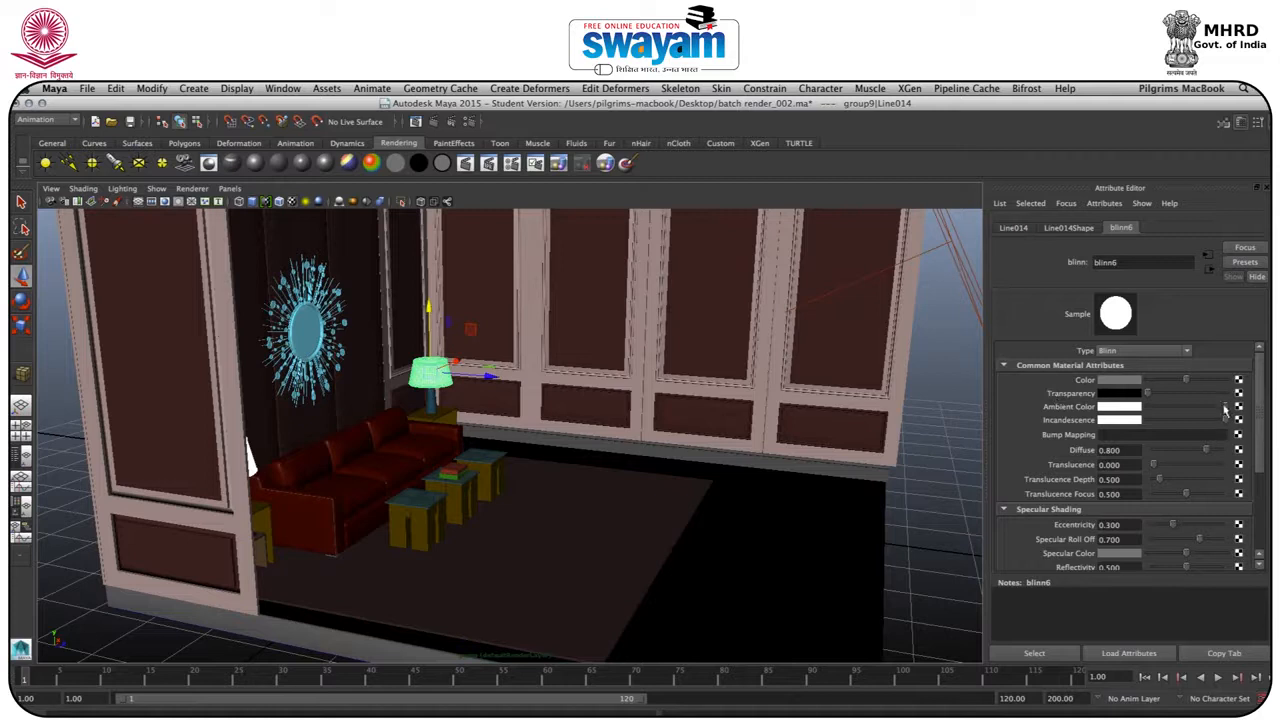
alt+drag(431, 454, 340, 452)
click(296, 410)
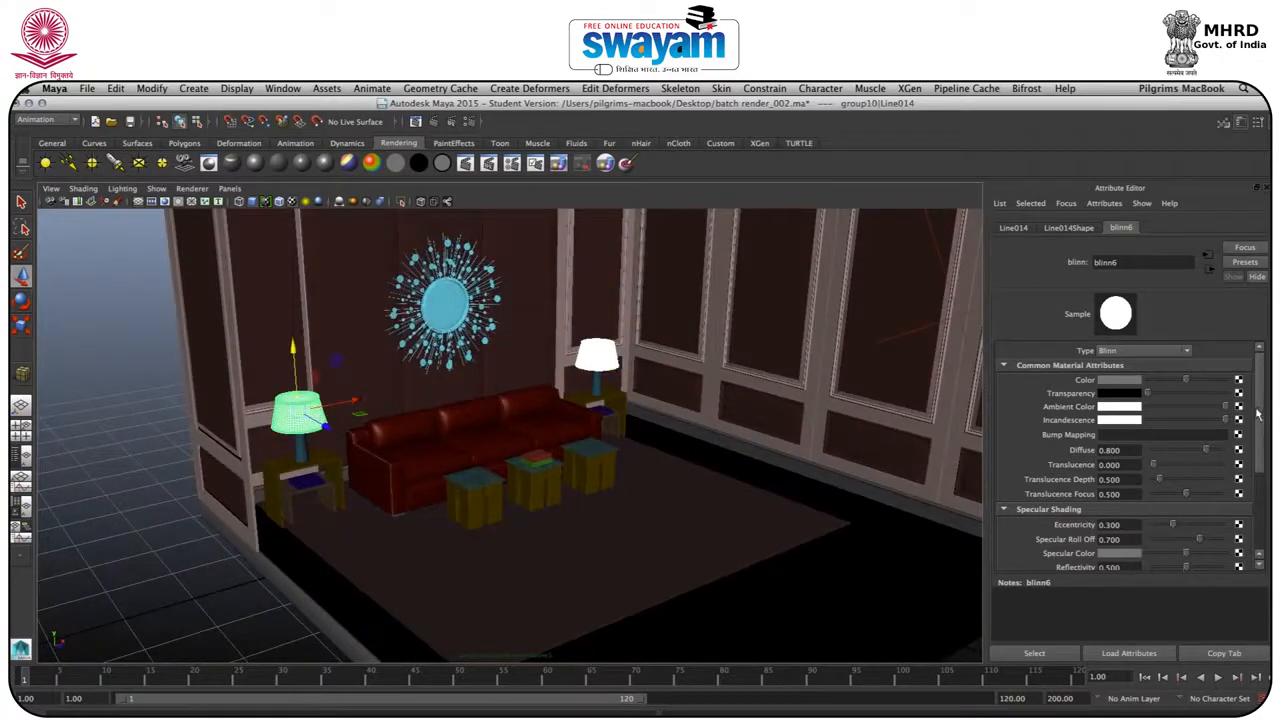
click(152, 597)
alt+drag(165, 590, 226, 587)
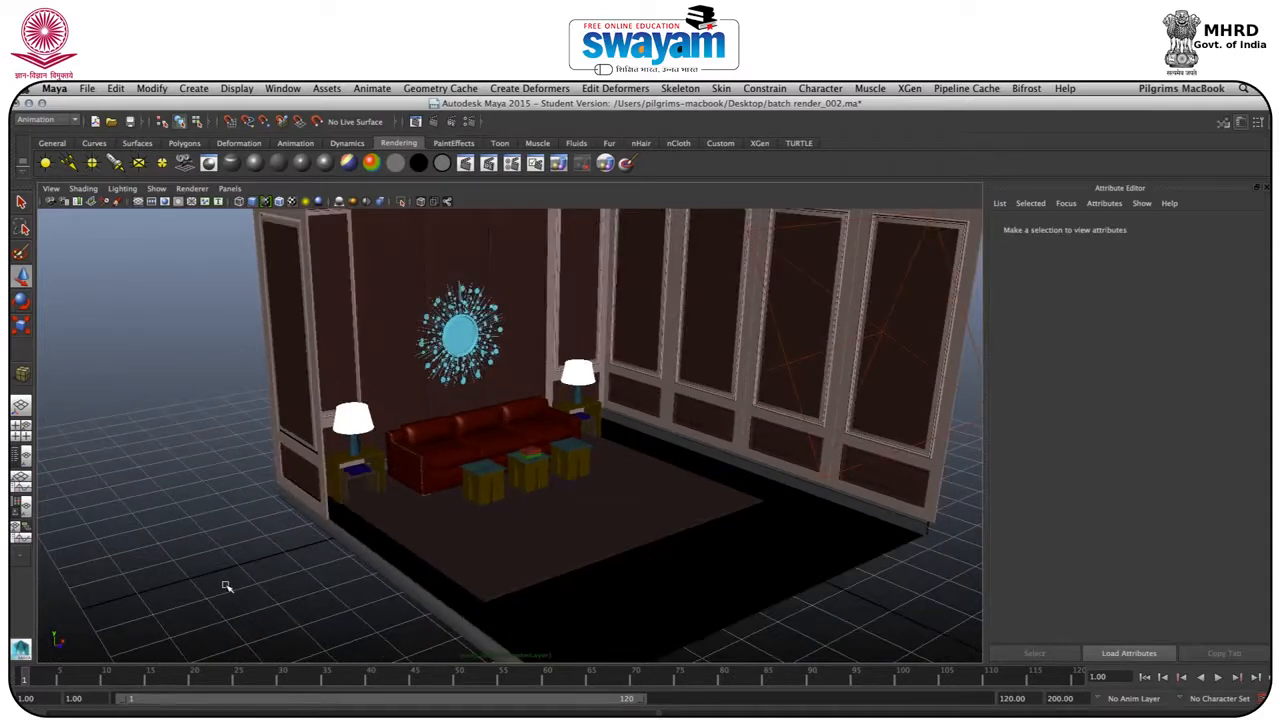
- Save the scene as a new version named batch render_003
click(87, 89)
click(120, 155)
key(BackSpace)
key(BackSpace)
key(BackSpace)
key(BackSpace)
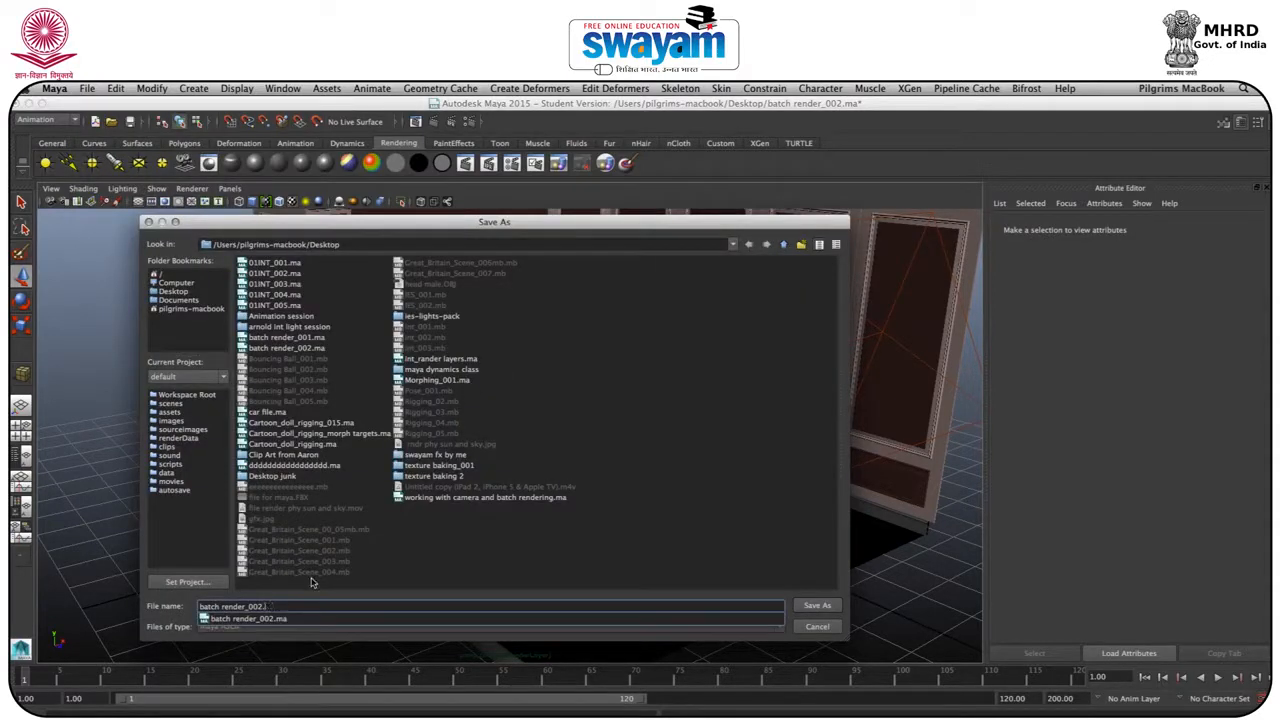
text(3)
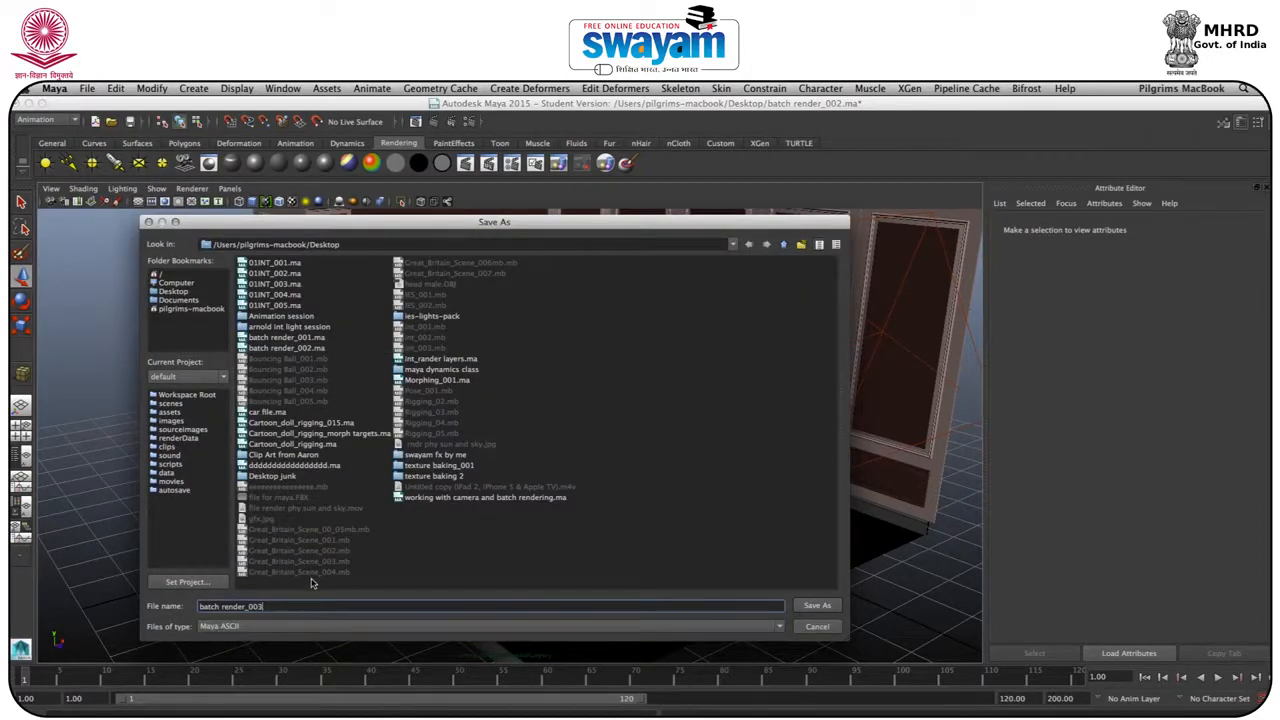
key(Return)
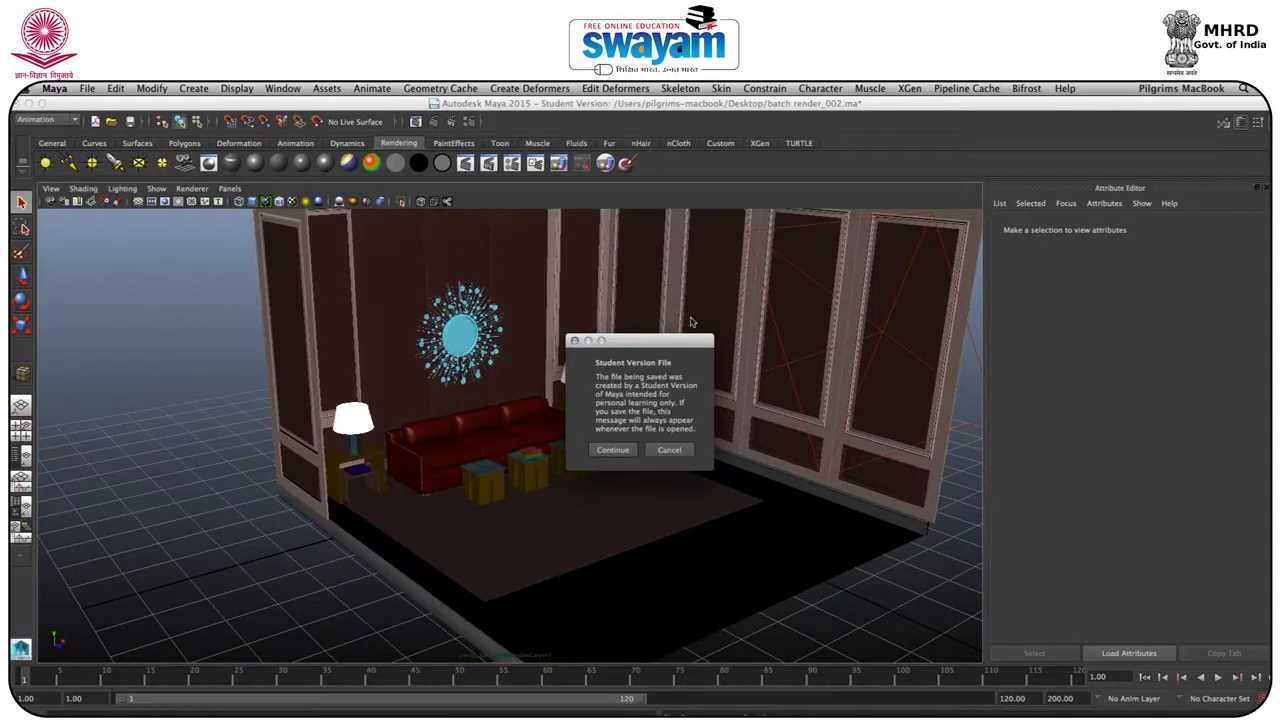
click(614, 449)
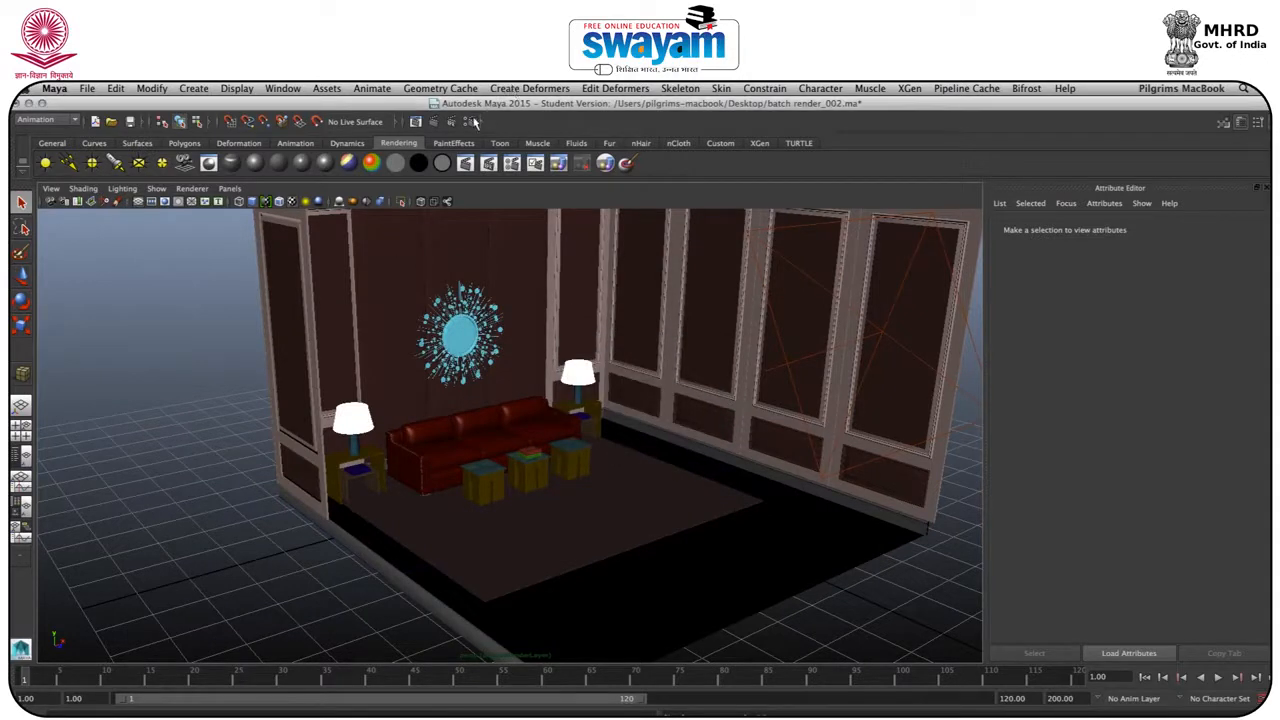
- Create a mental ray Physical Sun and Sky environment in the indirect lighting render settings
click(473, 121)
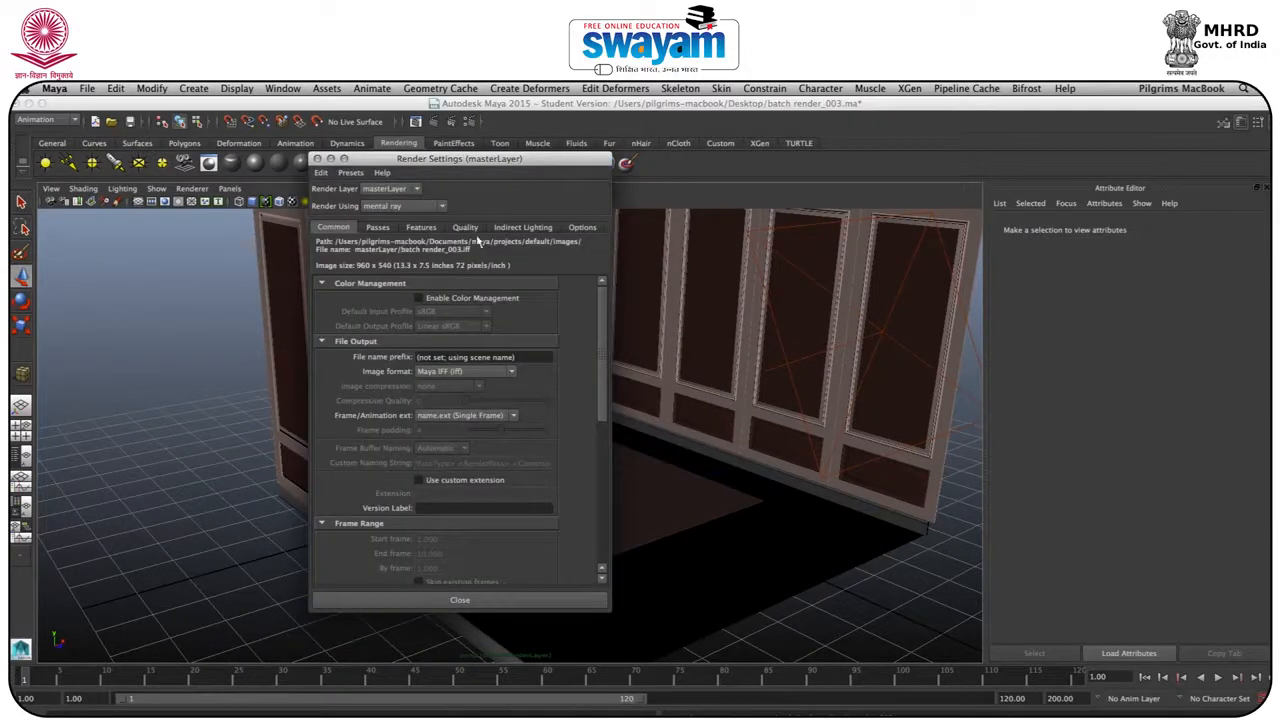
click(522, 227)
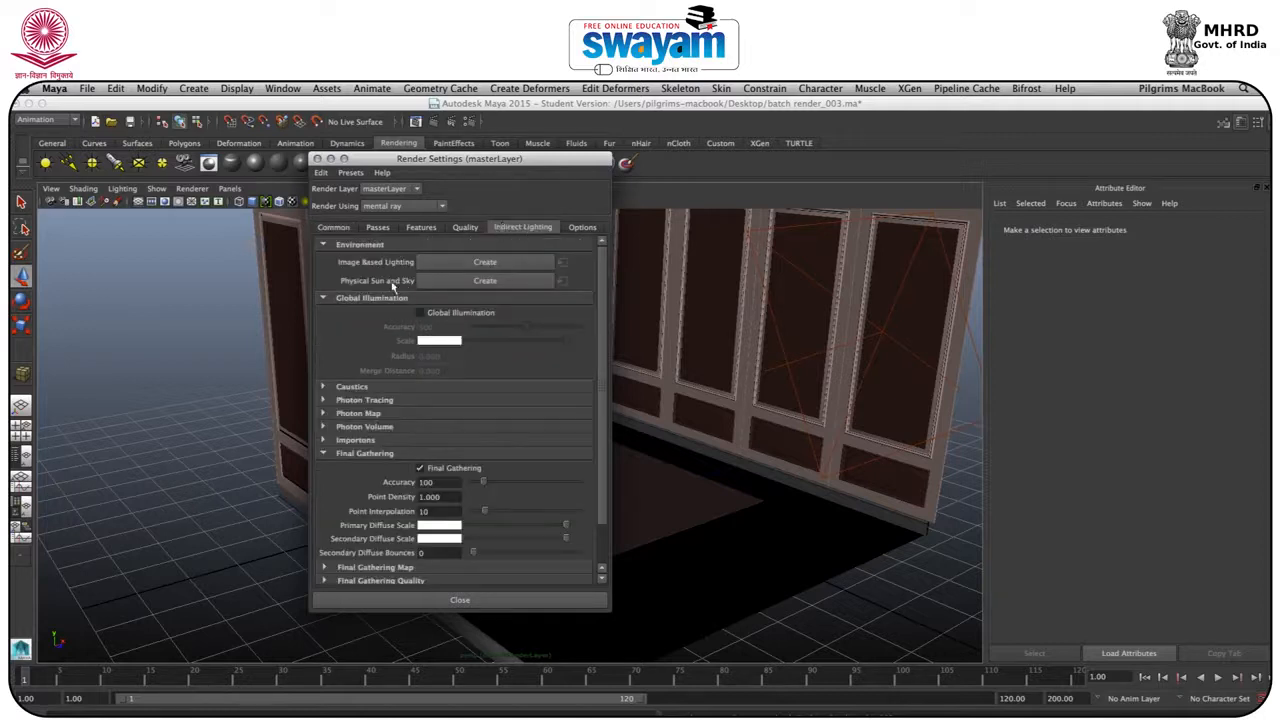
click(483, 282)
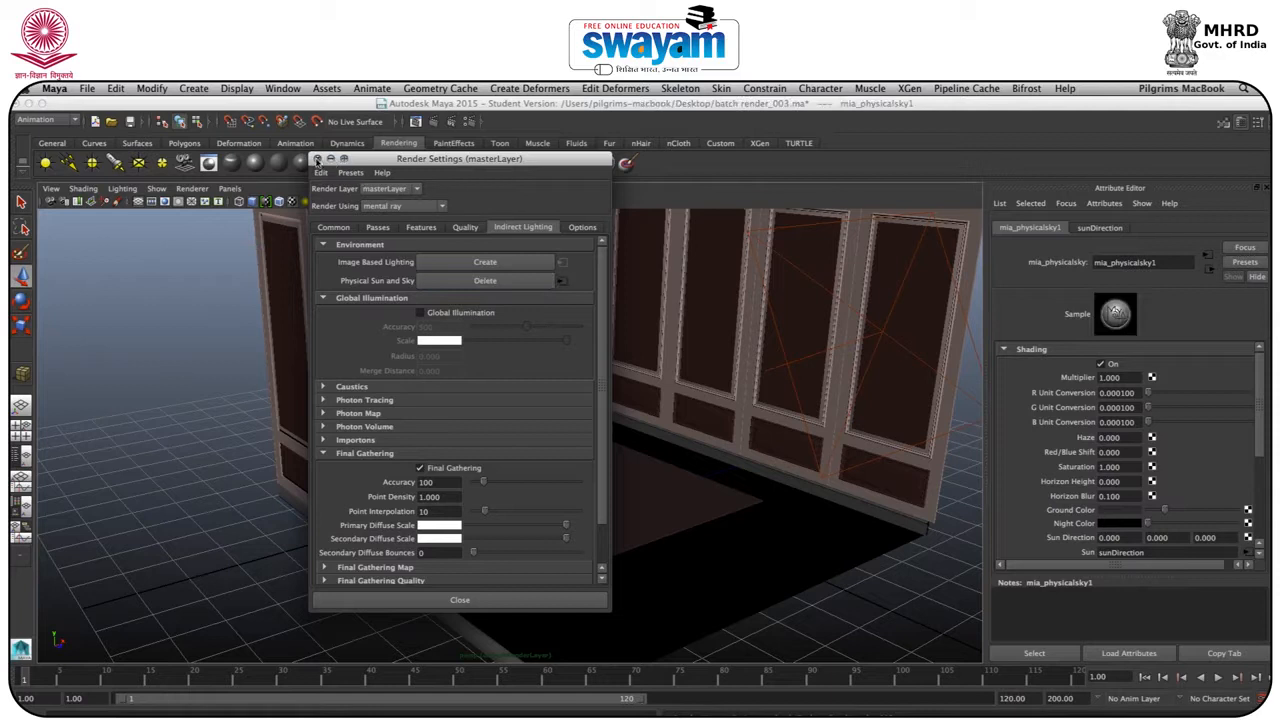
click(316, 159)
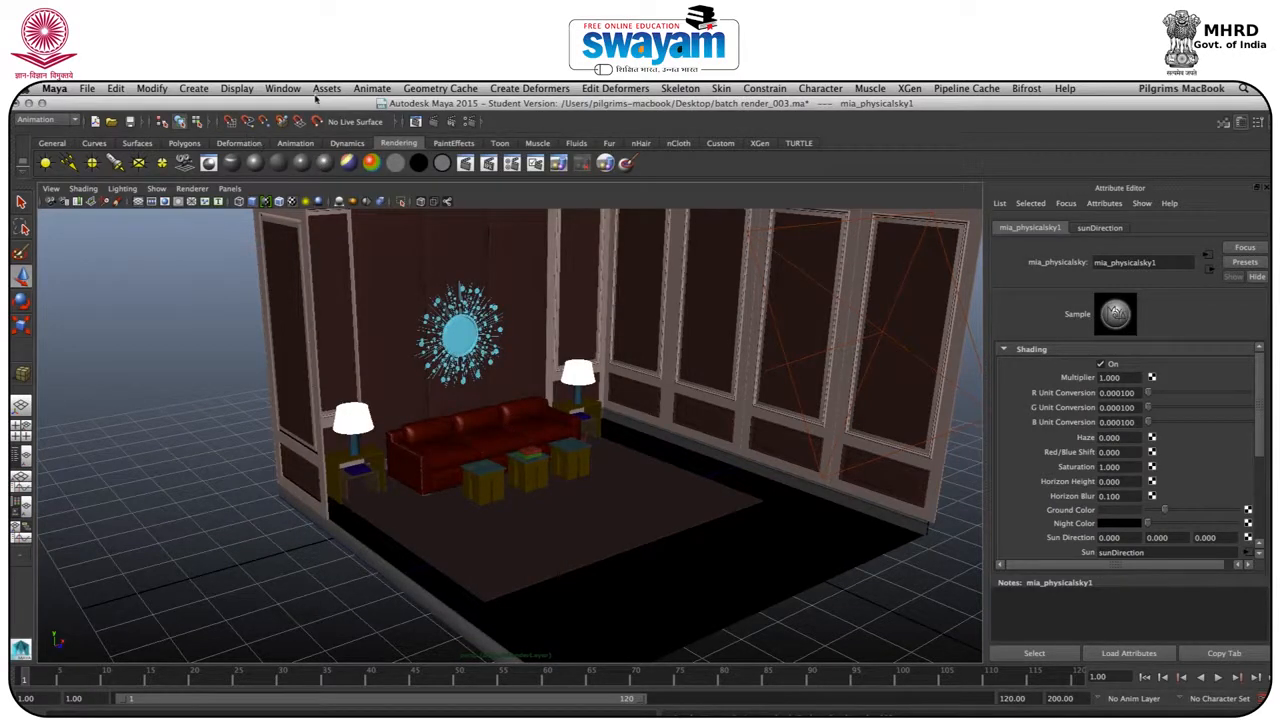
- Open the Outliner and select the sunDirection light
click(205, 90)
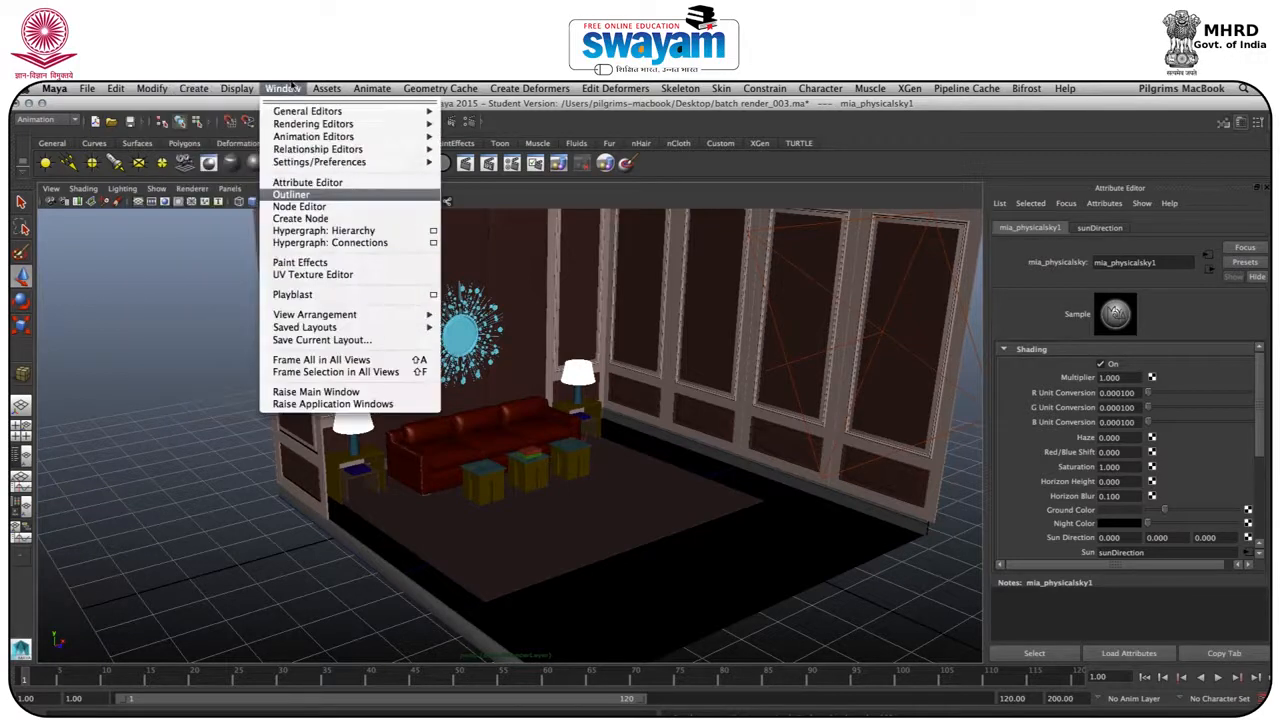
click(295, 194)
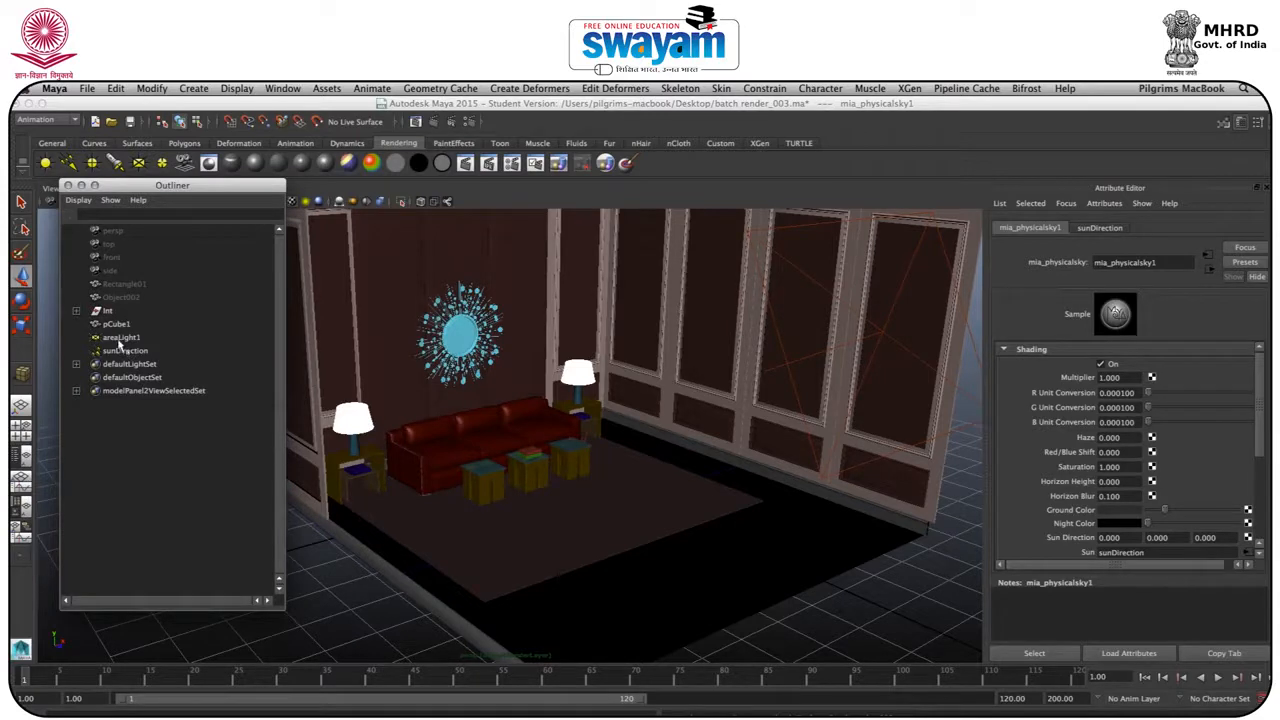
click(123, 351)
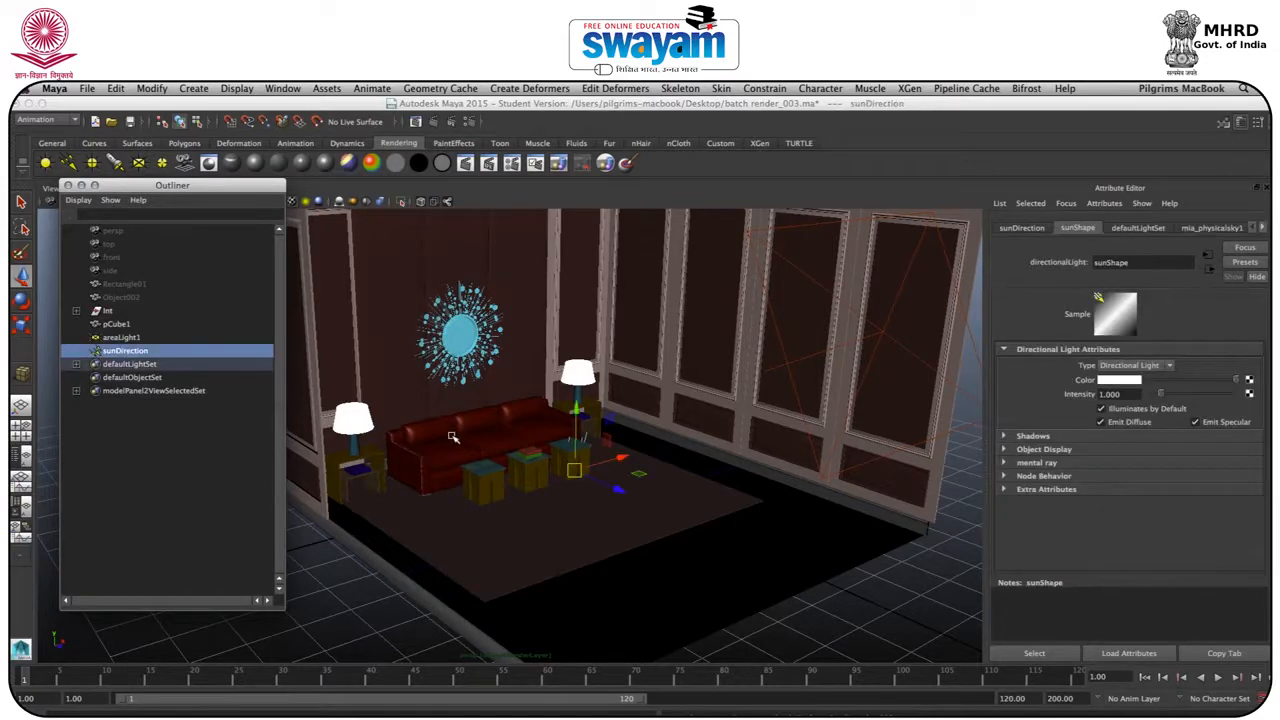
click(195, 524)
click(124, 351)
- Enlarge the sunDirection light and move it up and over toward the long panelled wall
drag(575, 416, 578, 351)
drag(614, 422, 640, 448)
key(e)
key(r)
key(e)
key(w)
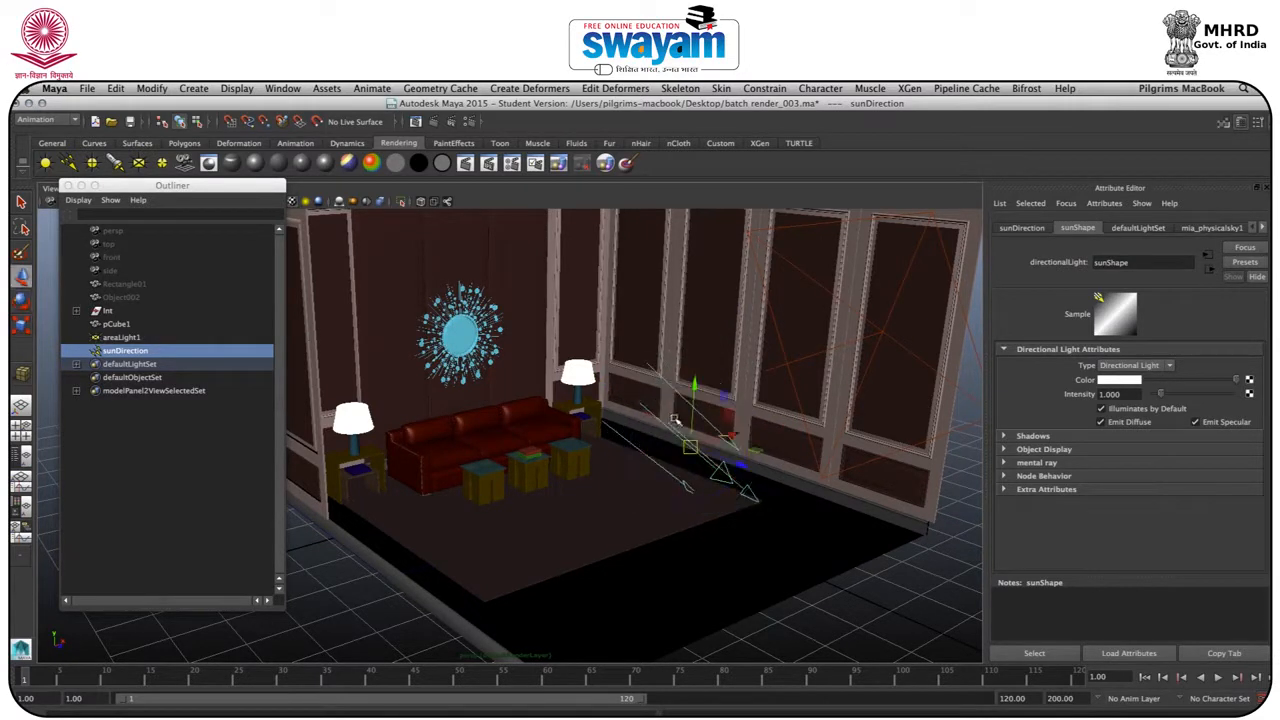
drag(690, 404, 692, 366)
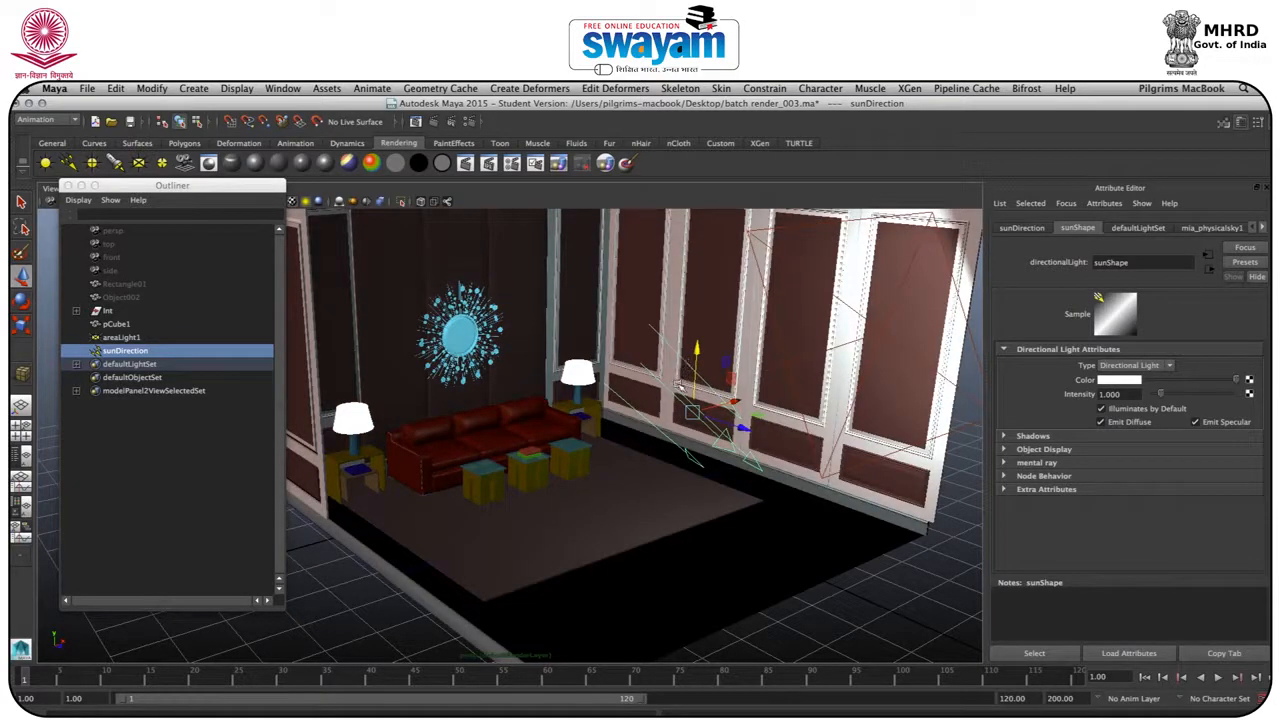
- Rotate the sunDirection light to change the angle at which sunlight falls into the room
key(r)
key(e)
drag(681, 379, 671, 419)
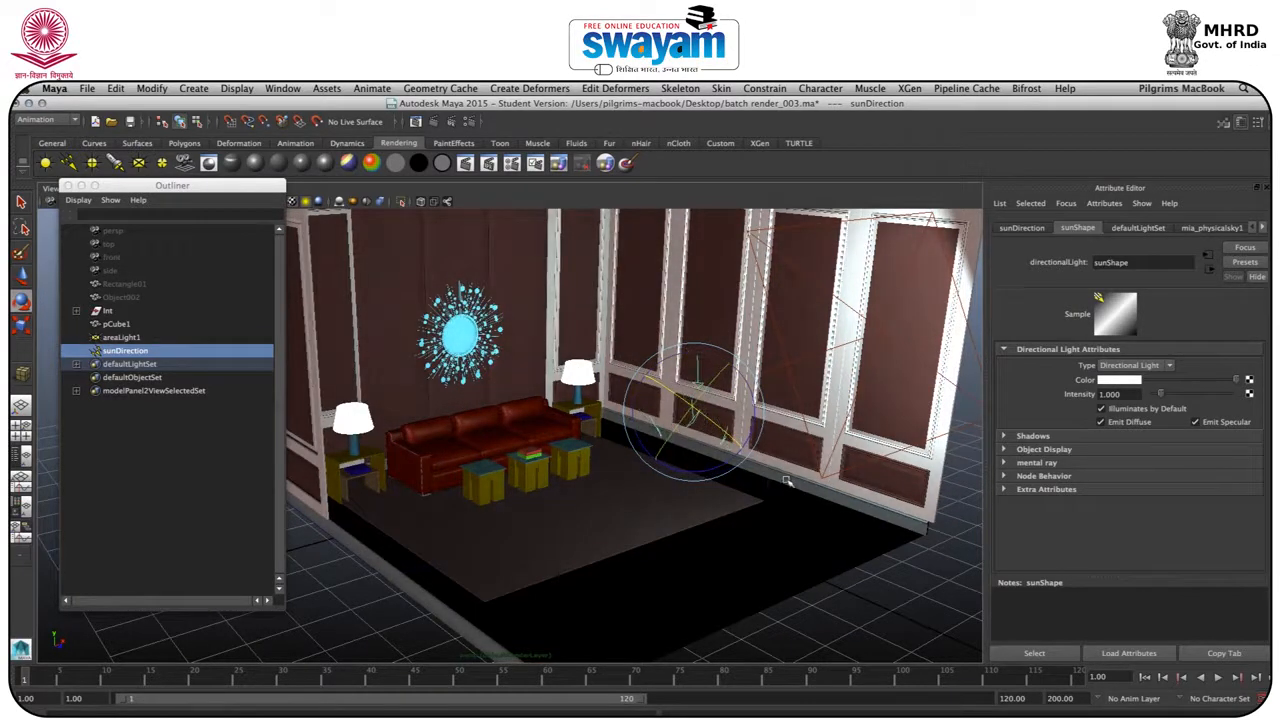
scroll(525, 383, up, 5)
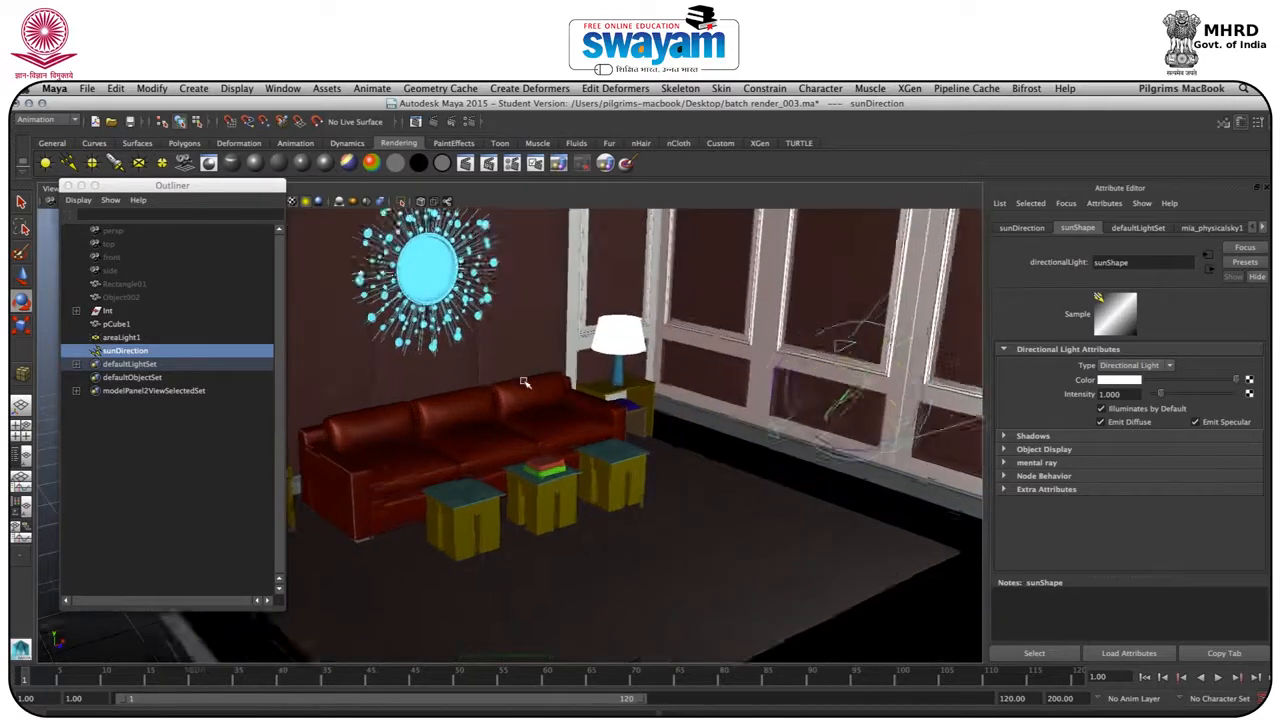
- Close the Outliner, render the sofa corner with the Physical Sun and Sky lighting, and close the finished render
alt+middle_drag(549, 341, 590, 406)
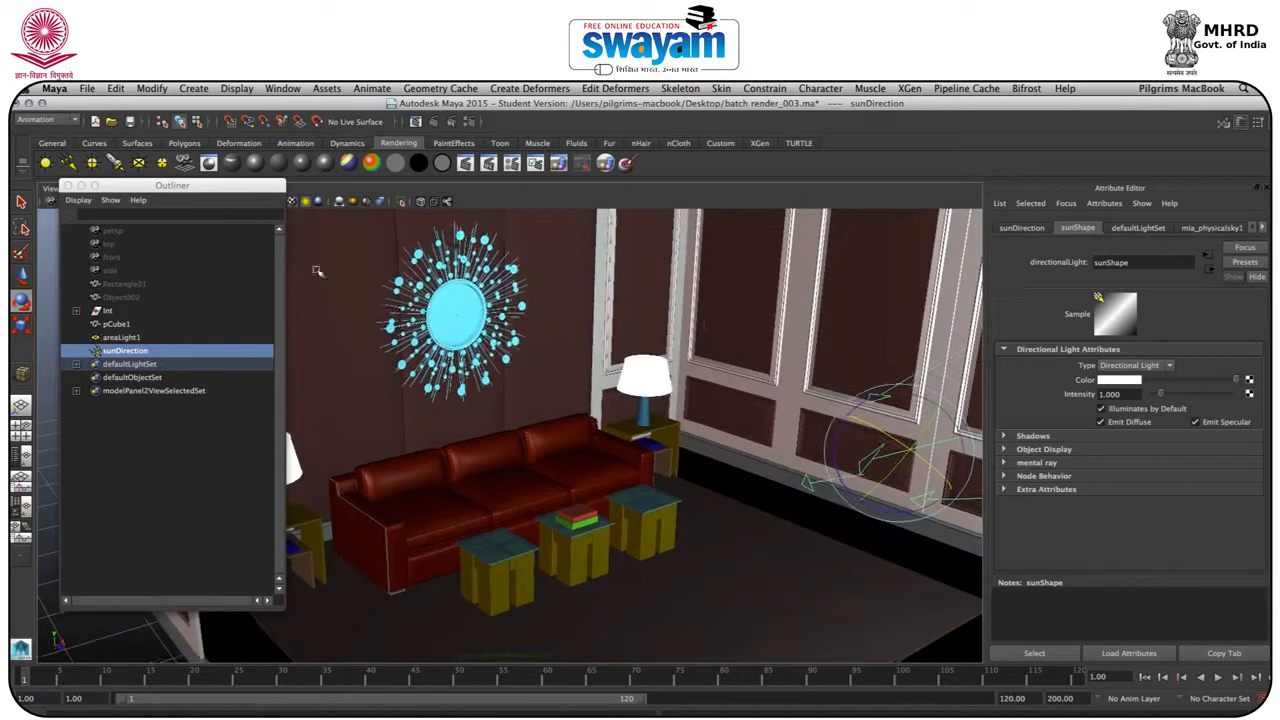
click(67, 186)
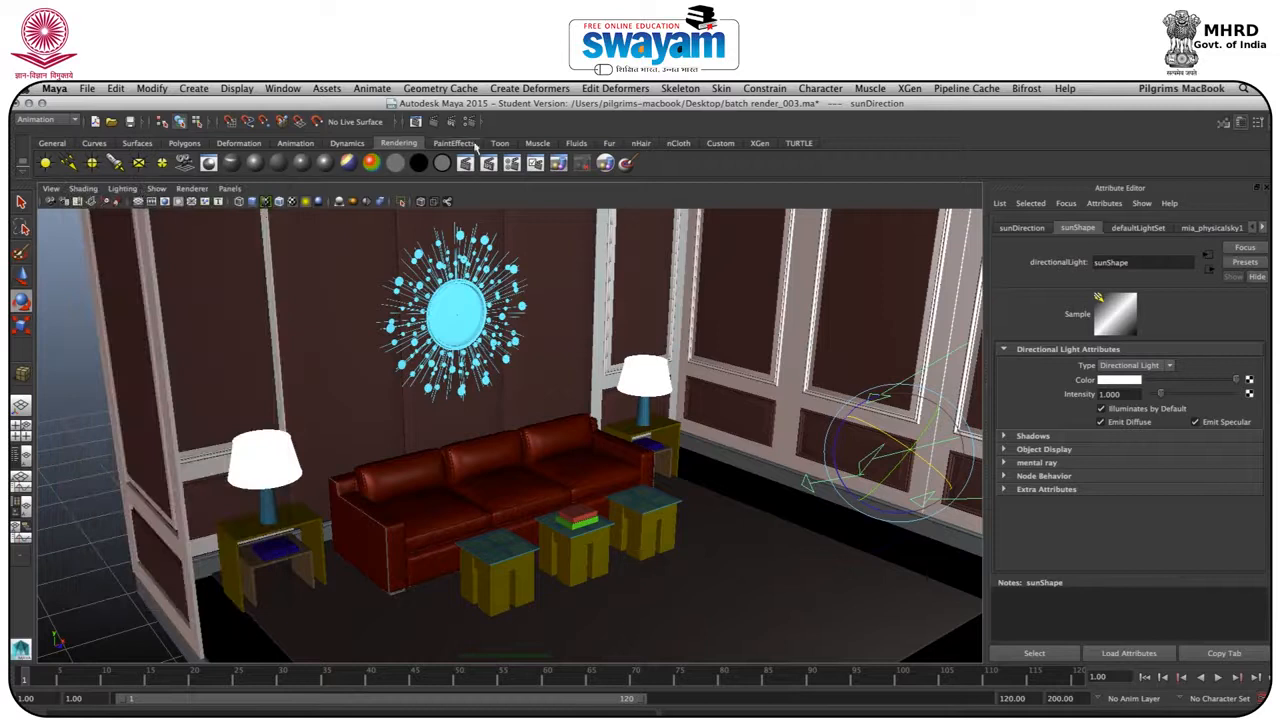
click(436, 122)
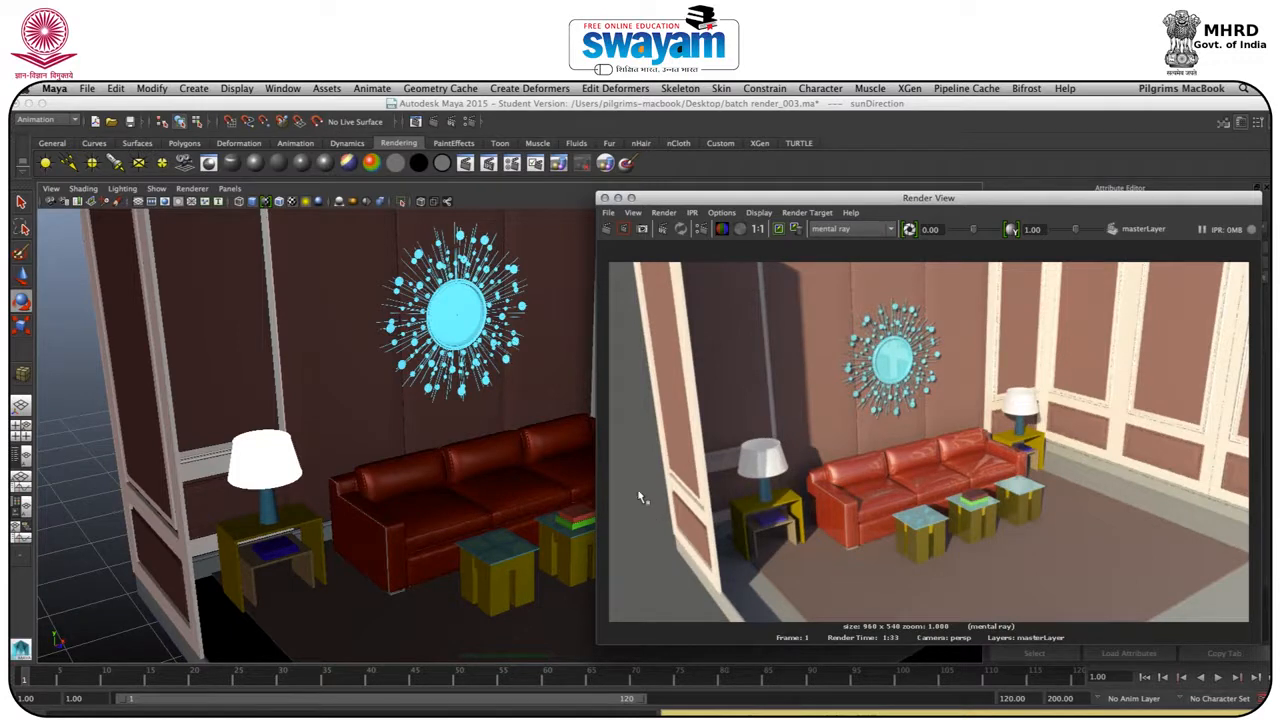
click(604, 198)
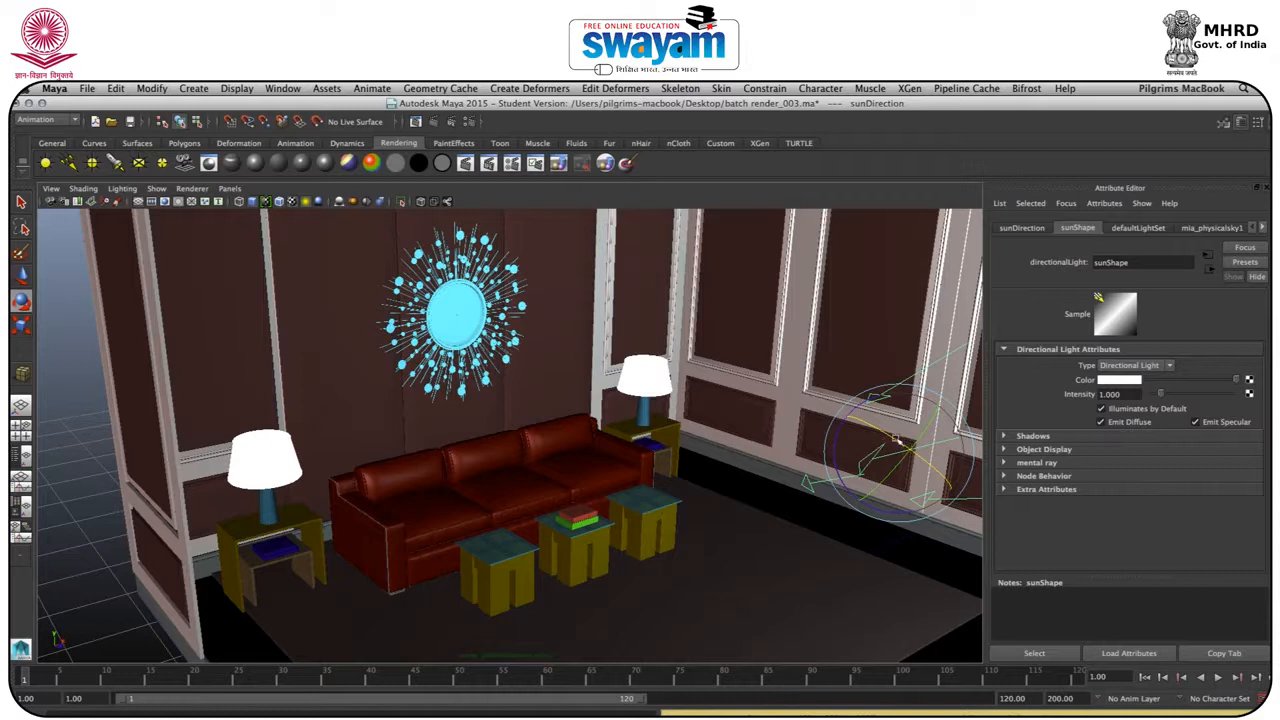
- Try another rotation of the sunDirection light, and delete the light from the scene
drag(896, 441, 849, 418)
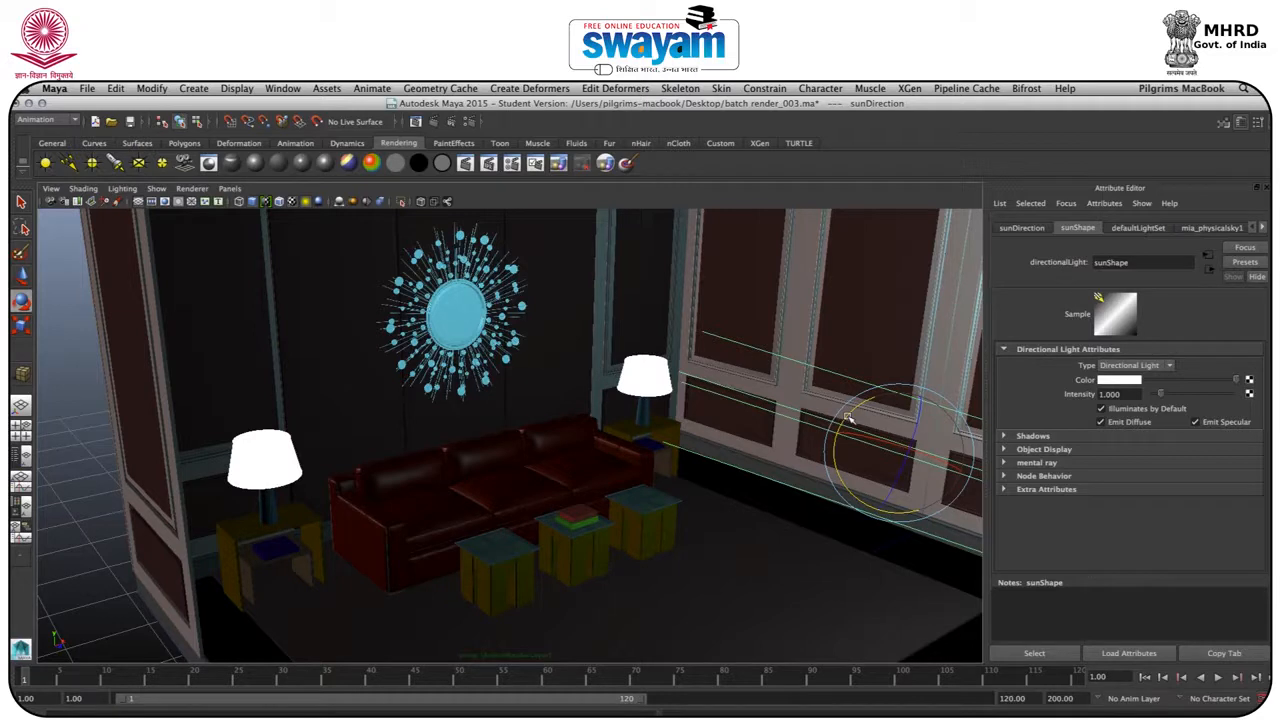
drag(849, 427, 900, 465)
scroll(735, 493, down, 8)
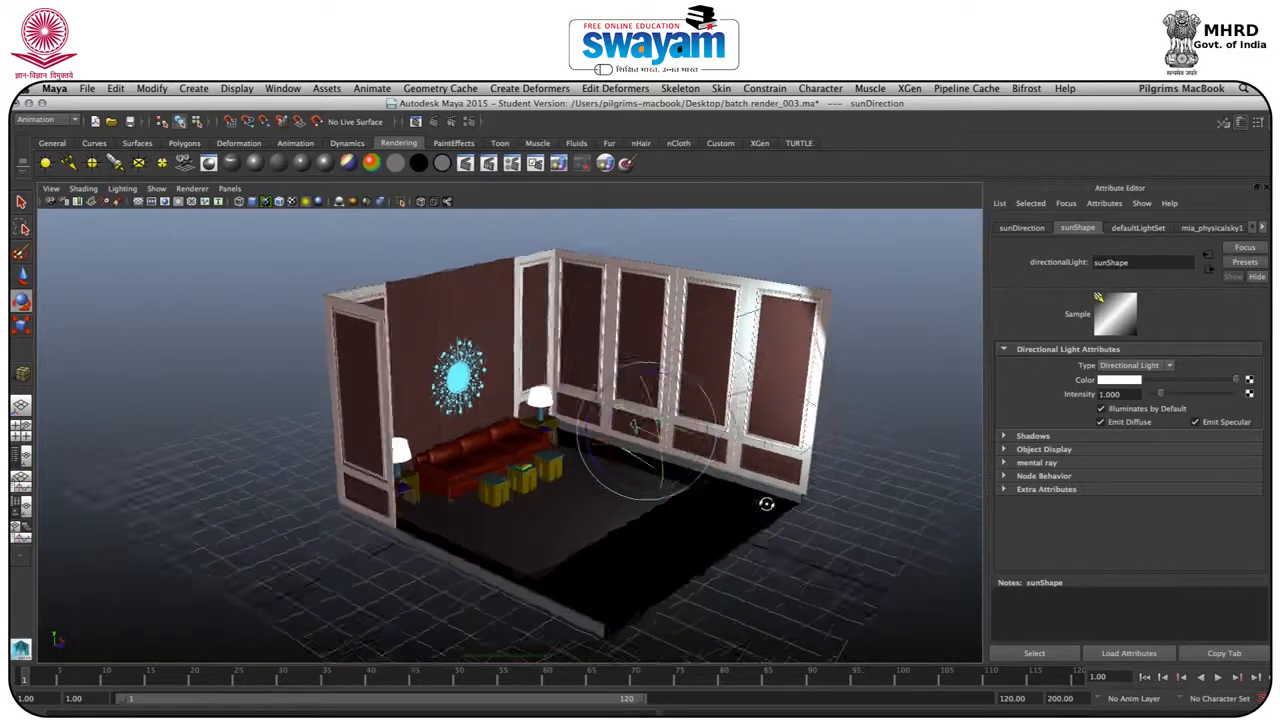
alt+drag(766, 504, 769, 505)
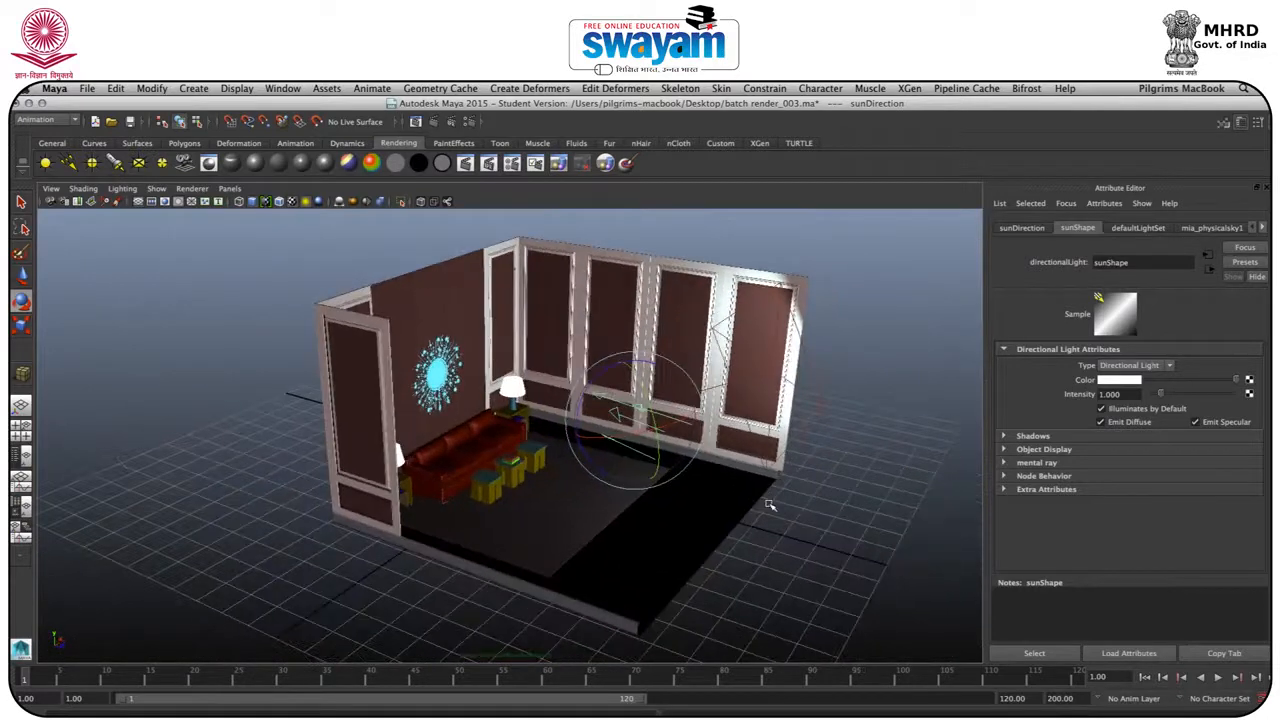
key(Delete)
- Try deleting the area light beside the long panelled wall, and undo the deletion
alt+drag(645, 480, 735, 438)
click(655, 420)
key(w)
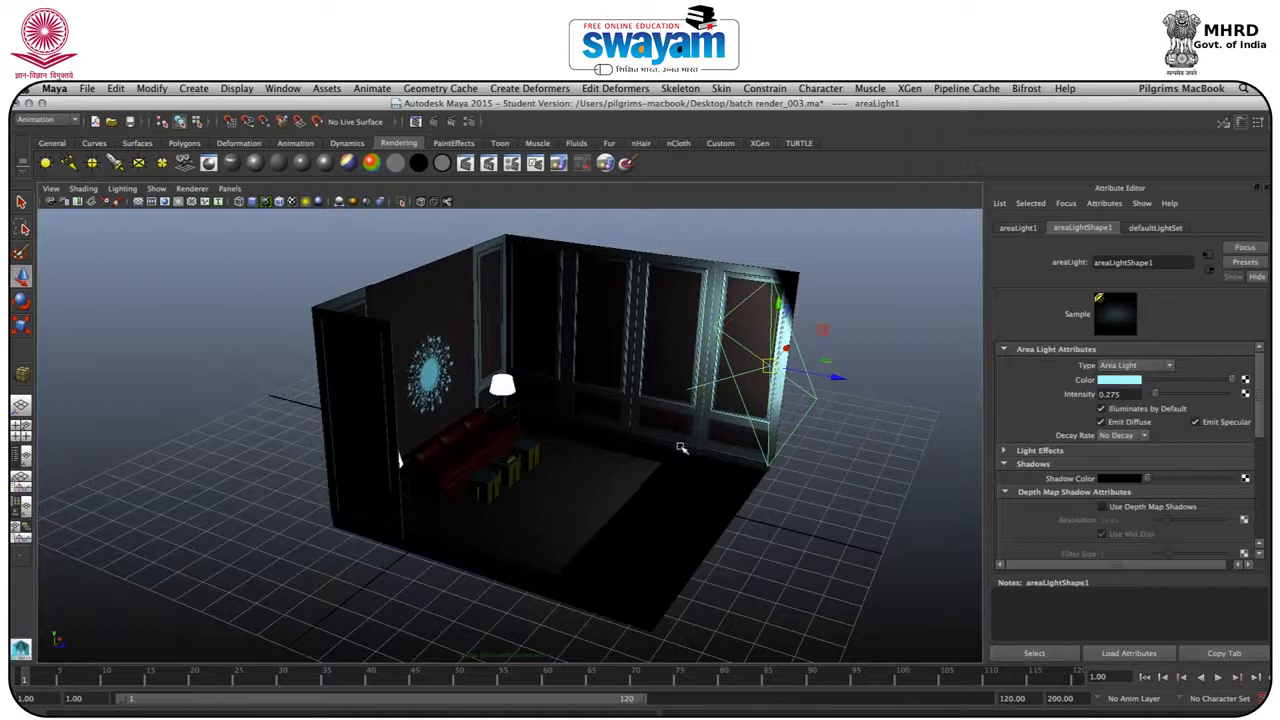
key(Delete)
alt+drag(691, 457, 637, 457)
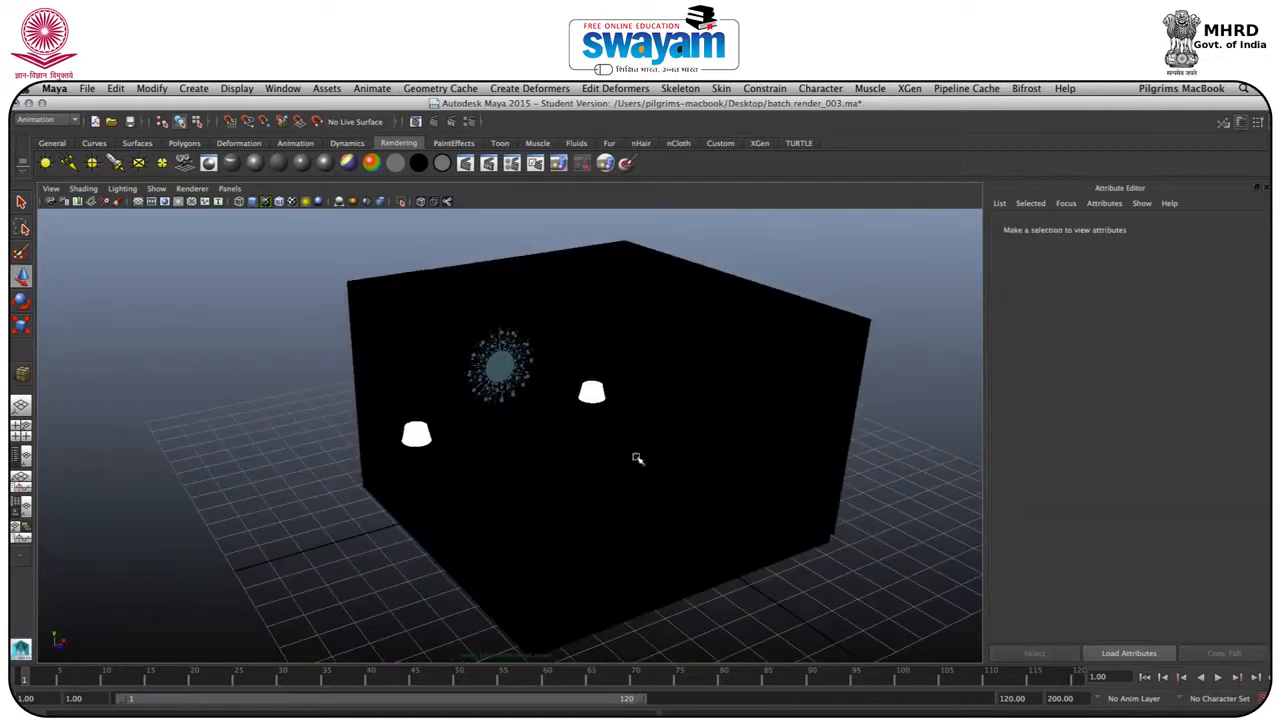
key(z)
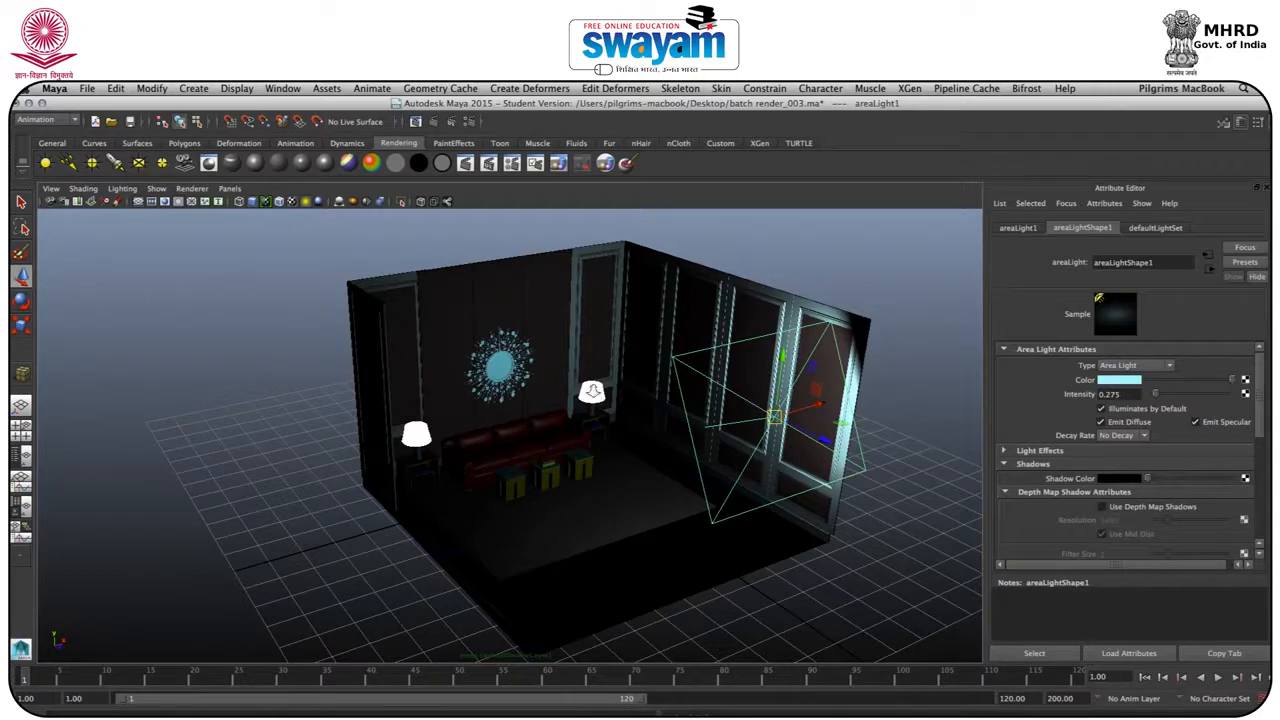
- Render the sofa corner lit by the area light alone, and close the finished render
scroll(592, 392, up, 6)
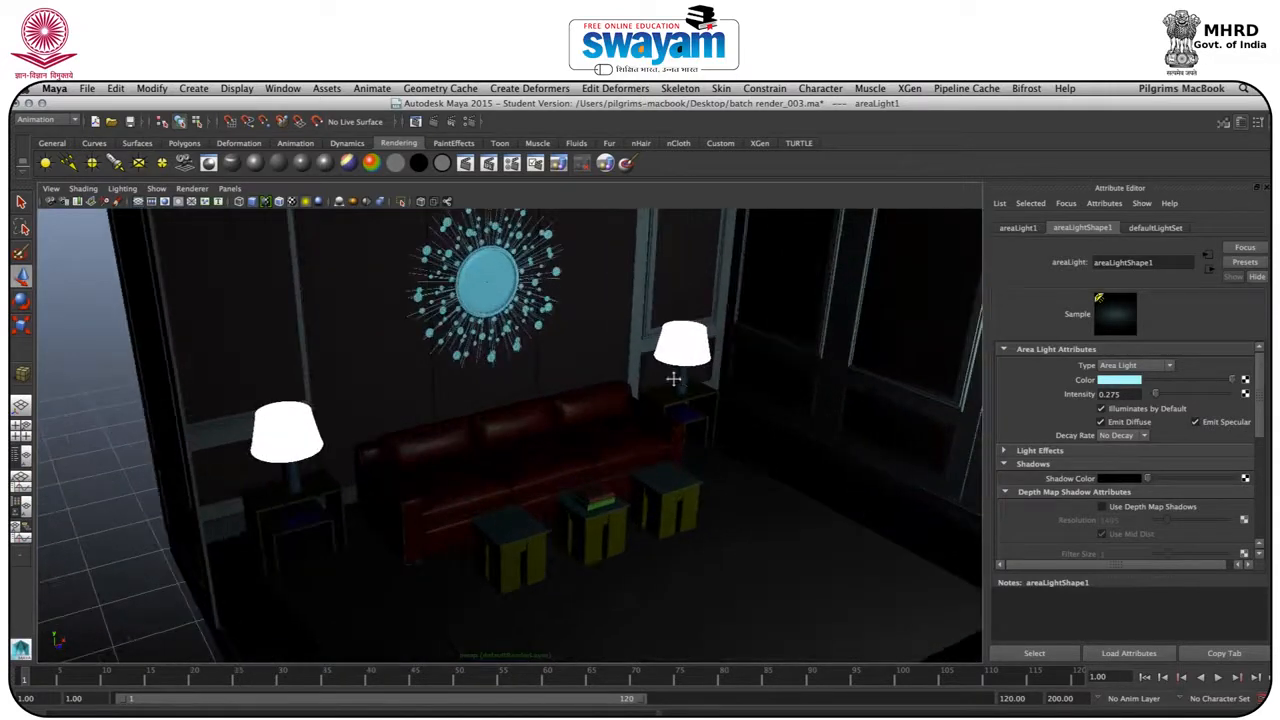
alt+middle_drag(673, 379, 482, 421)
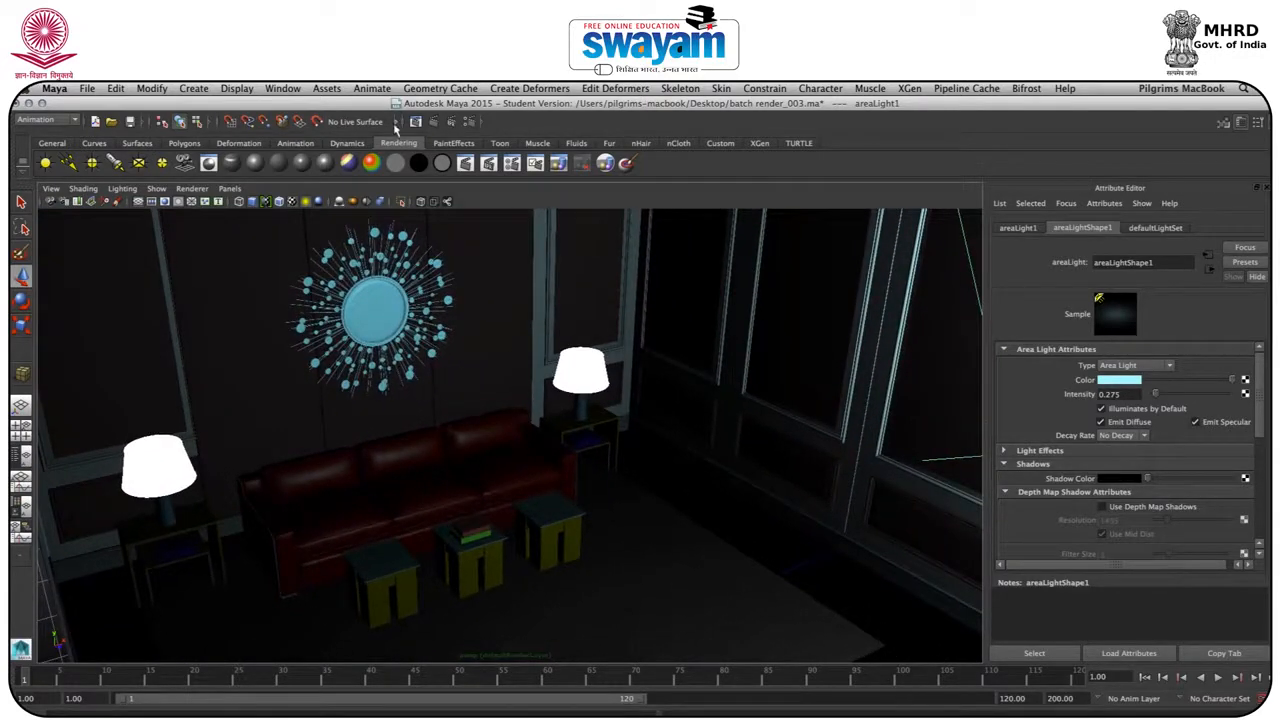
click(432, 121)
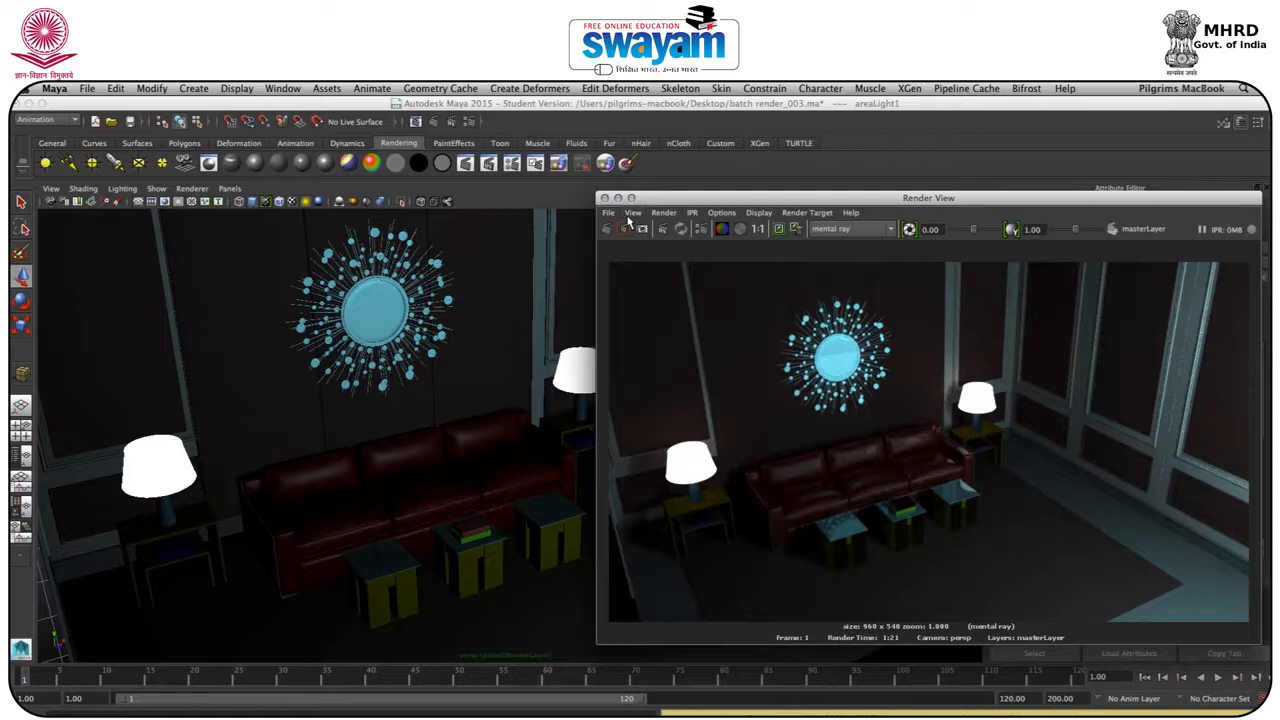
click(604, 198)
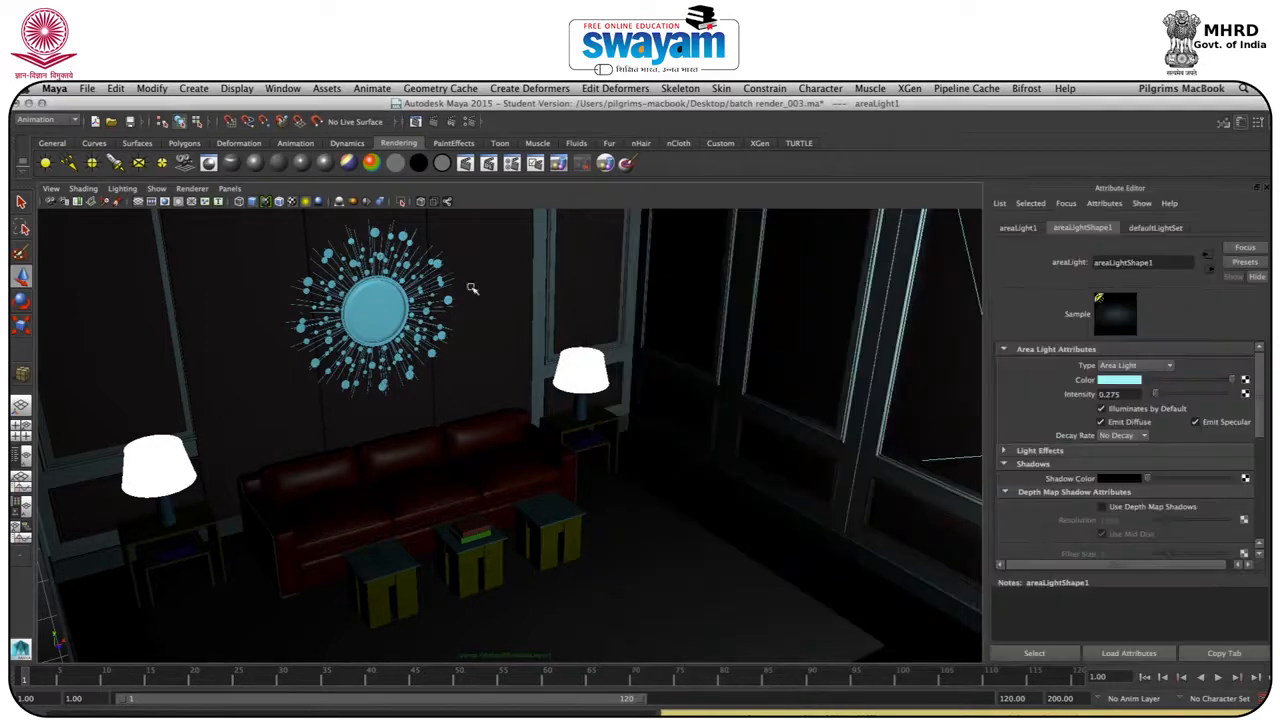
- Reduce the incandescence of the blinn7 material on the sunburst mirror
click(388, 302)
click(1122, 229)
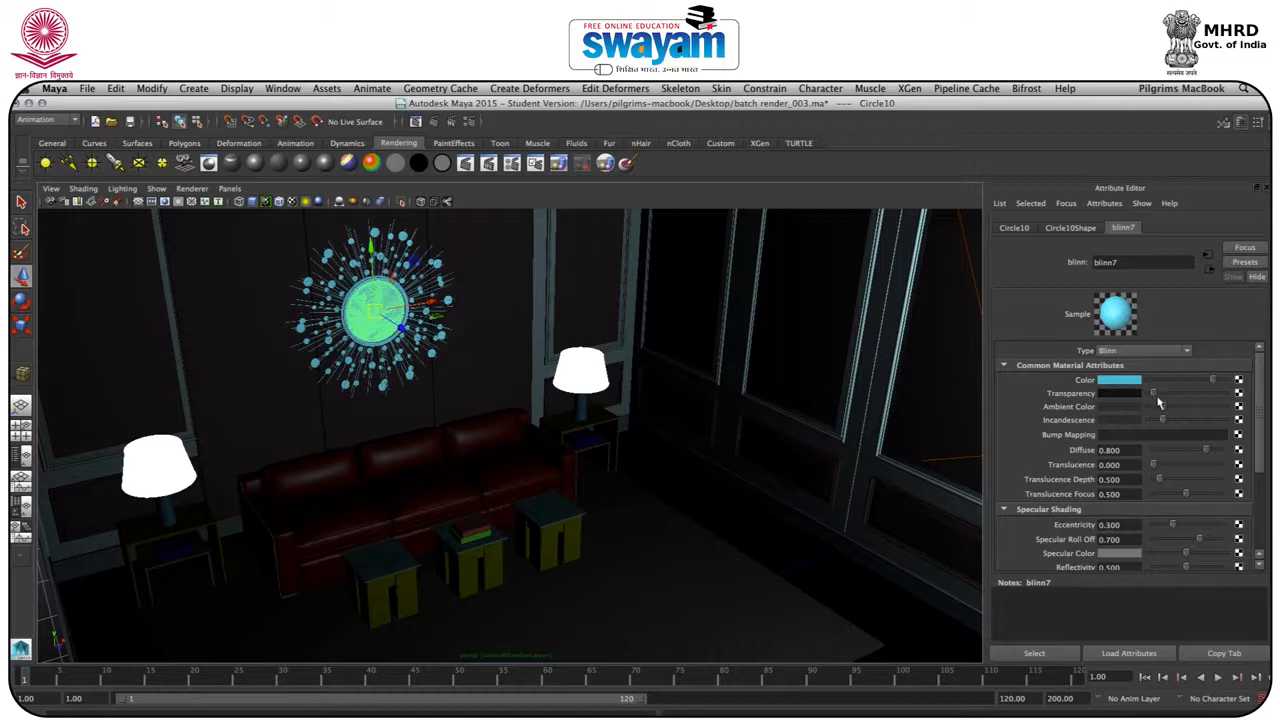
drag(1160, 408, 1157, 421)
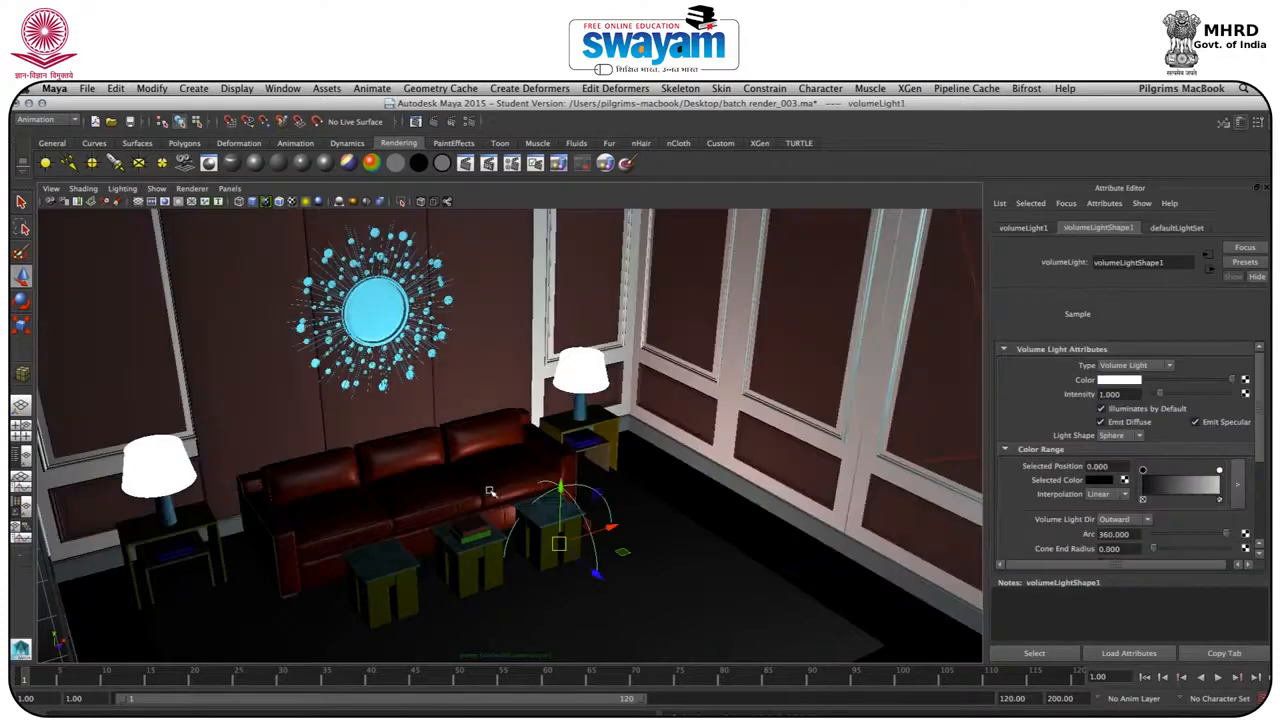
- Replace the volume light with a point light and position it inside the lampshade nearest the long panelled wall
key(Delete)
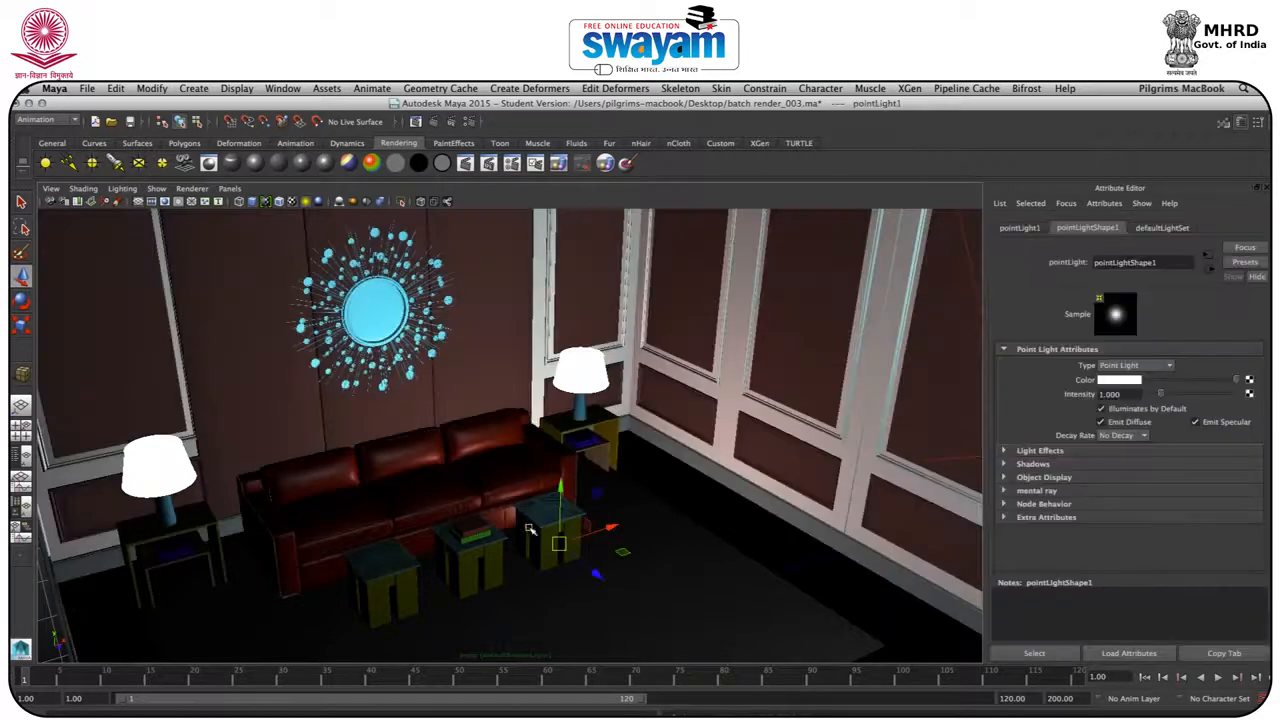
drag(554, 505, 563, 362)
mouse_move(594, 406)
mouse_down()
mouse_move(634, 395)
mouse_move(543, 424)
mouse_up()
drag(850, 443, 448, 381)
mouse_move(405, 304)
mouse_down()
mouse_move(405, 326)
mouse_move(405, 313)
mouse_up()
drag(463, 367, 320, 372)
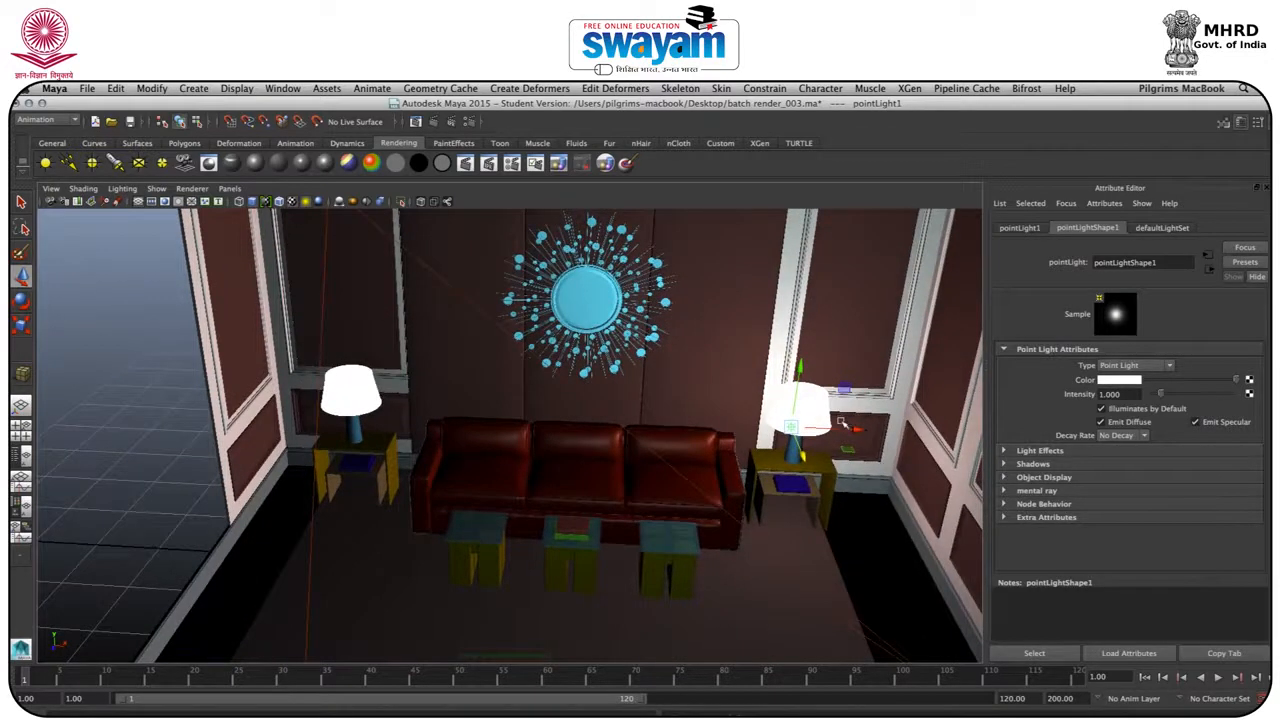
- Duplicate the point light and move the copy into the lampshade at the other end of the sofa
key(ctrl+d)
drag(848, 427, 381, 432)
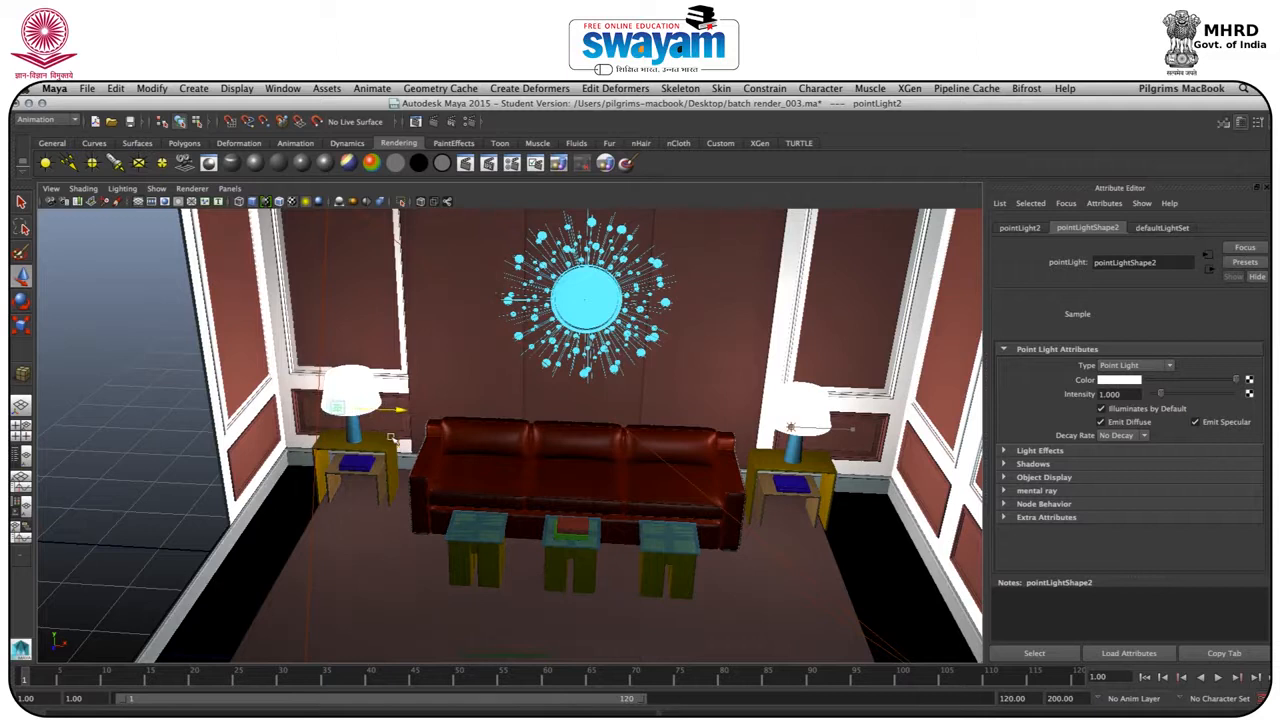
alt+drag(390, 440, 585, 397)
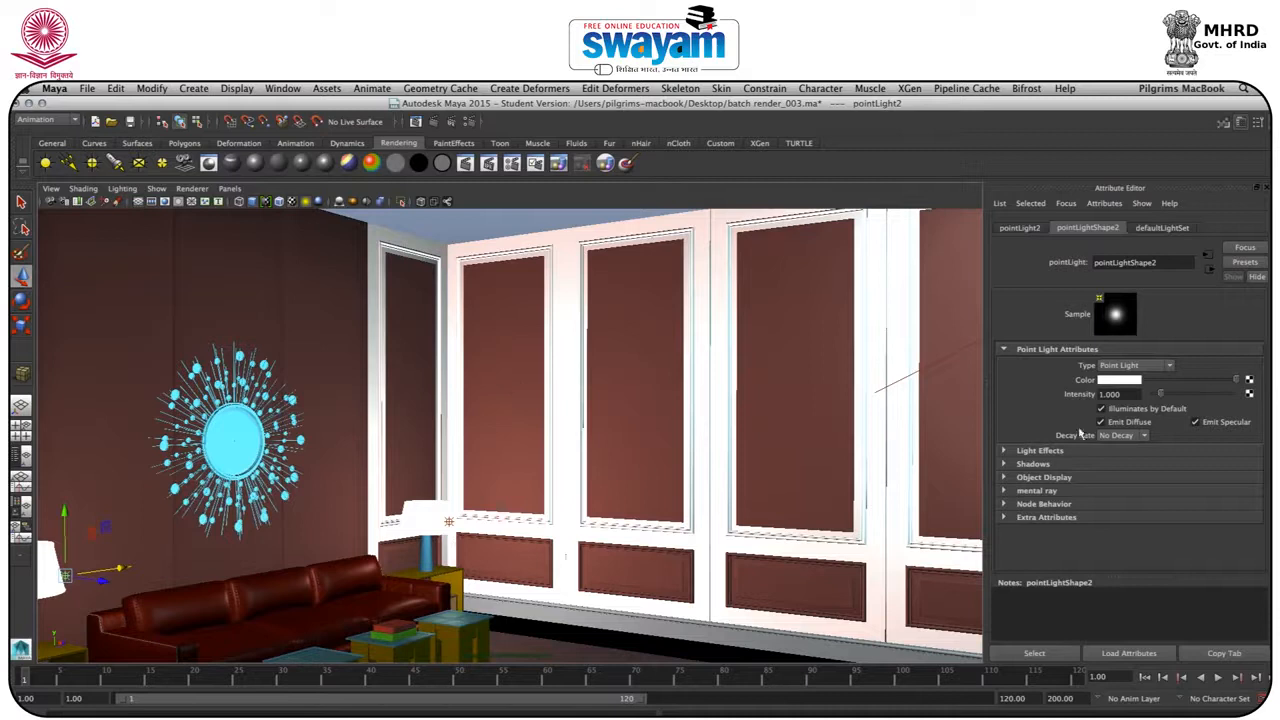
- Turn on Use Ray Trace Shadows for the point light in the lamp nearest the long panelled wall
click(1070, 466)
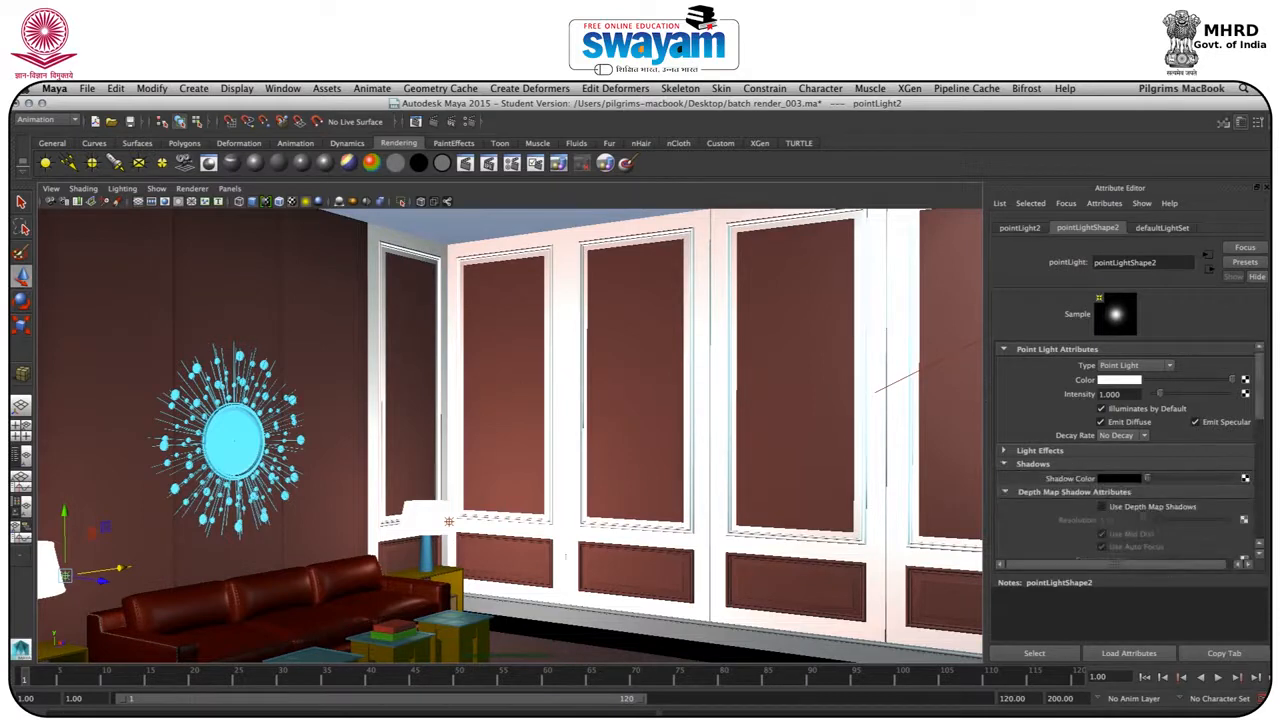
drag(1261, 376, 1260, 500)
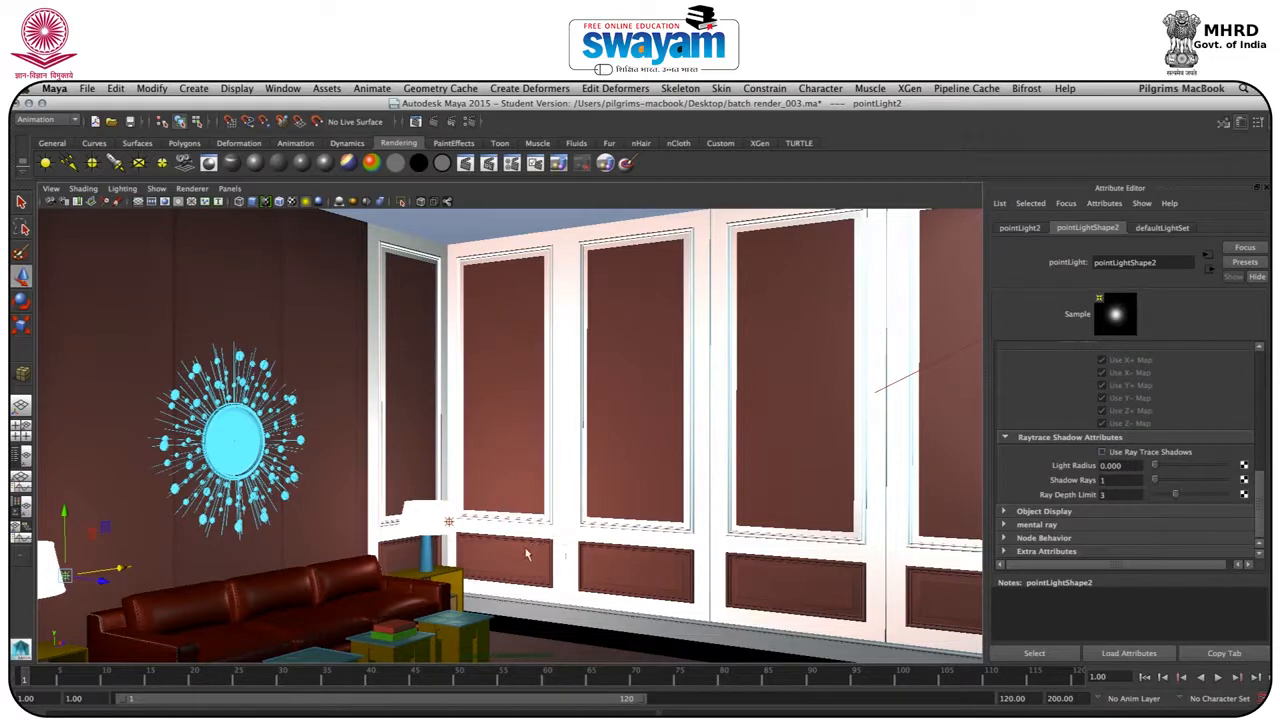
click(451, 522)
click(1102, 452)
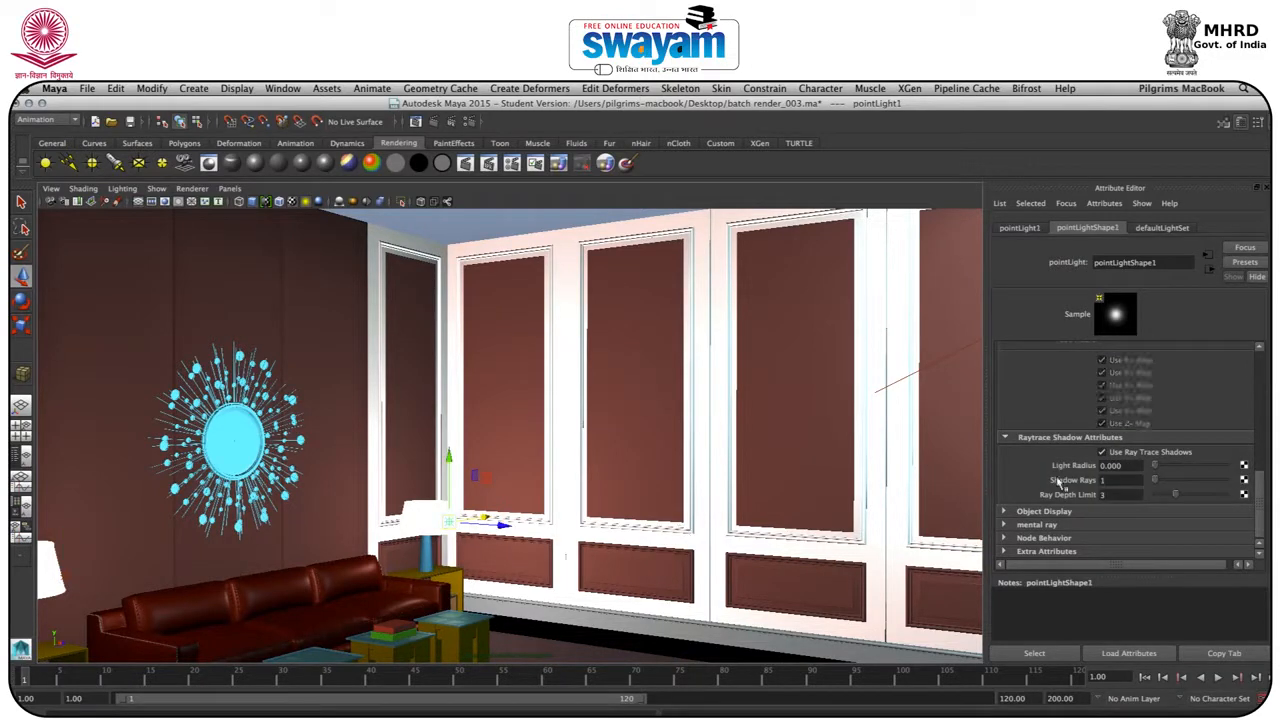
- Render the sofa corner with both lamp point lights, and close the finished render
alt+drag(451, 564, 417, 585)
click(434, 121)
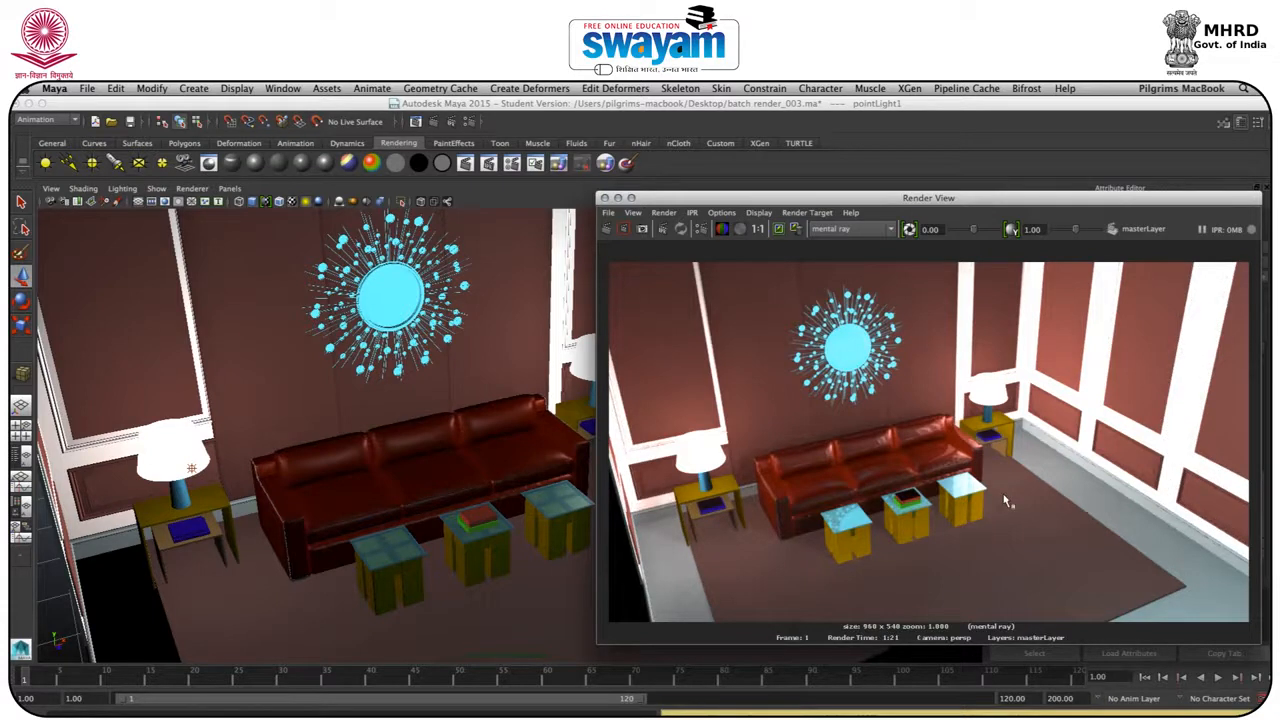
click(604, 198)
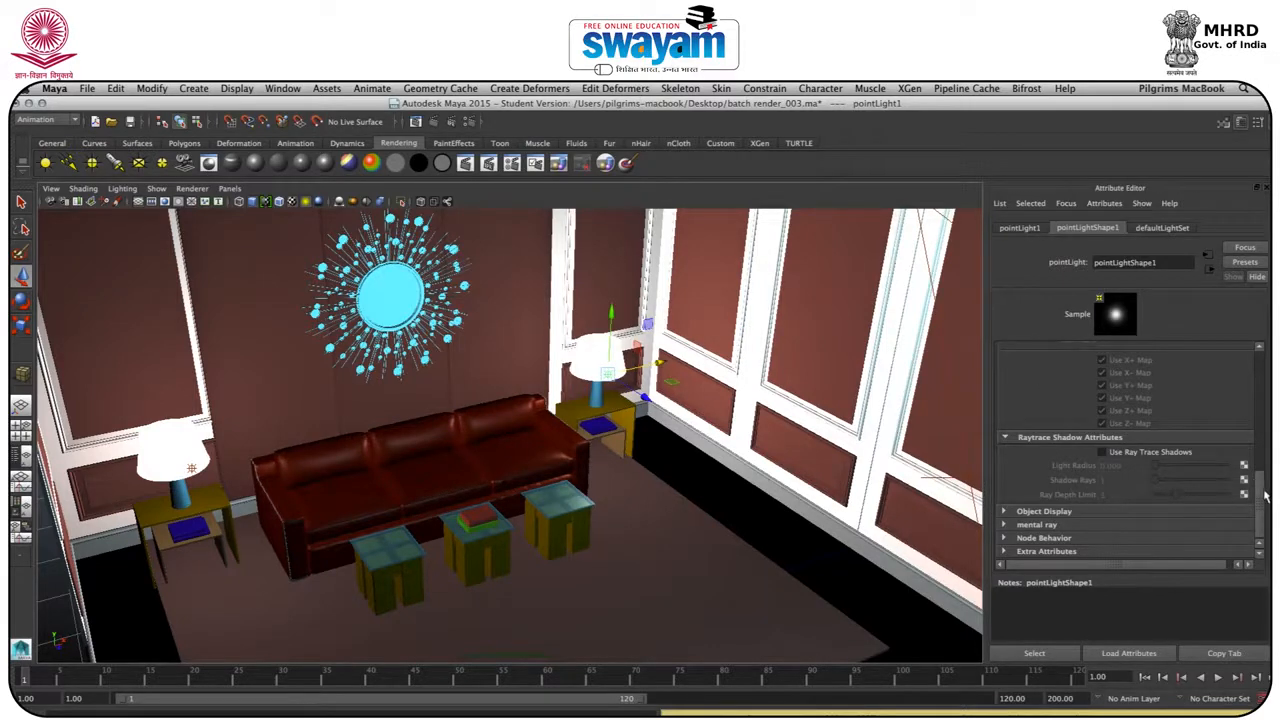
- Set the intensity of both lamp point lights to 0.6
drag(1265, 495, 1266, 345)
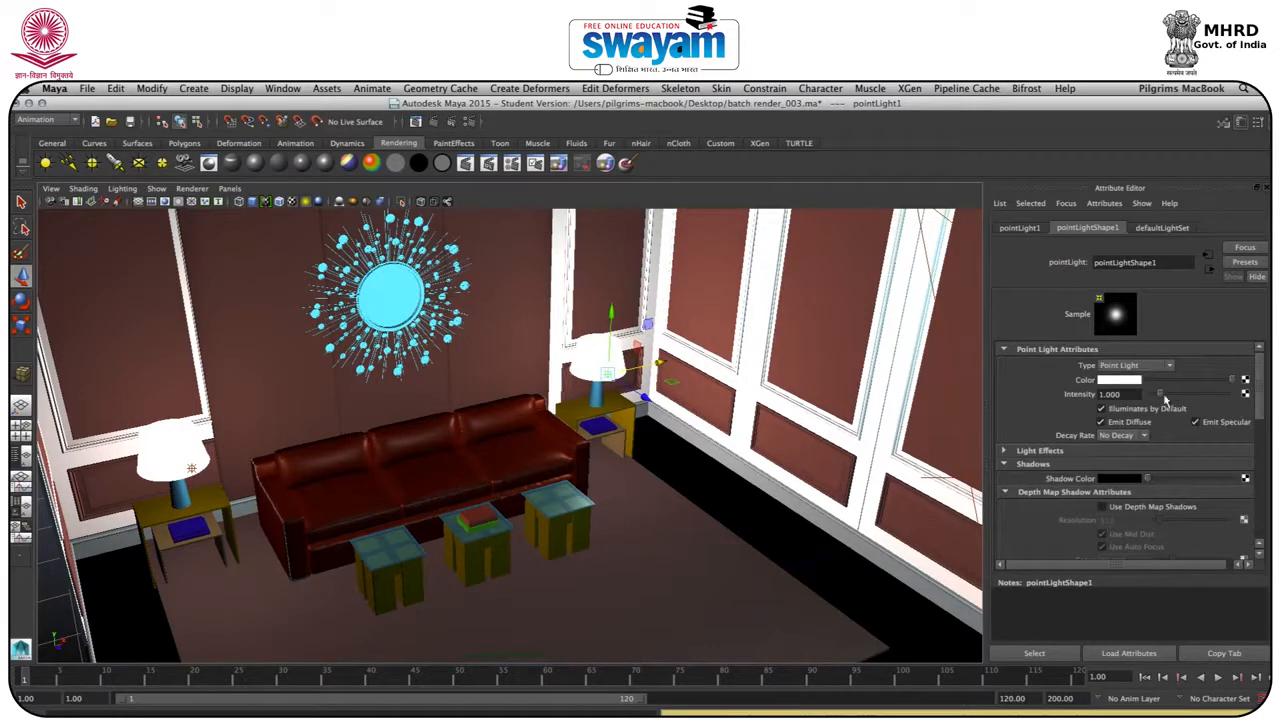
drag(1121, 394, 997, 405)
text(0.6)
key(Return)
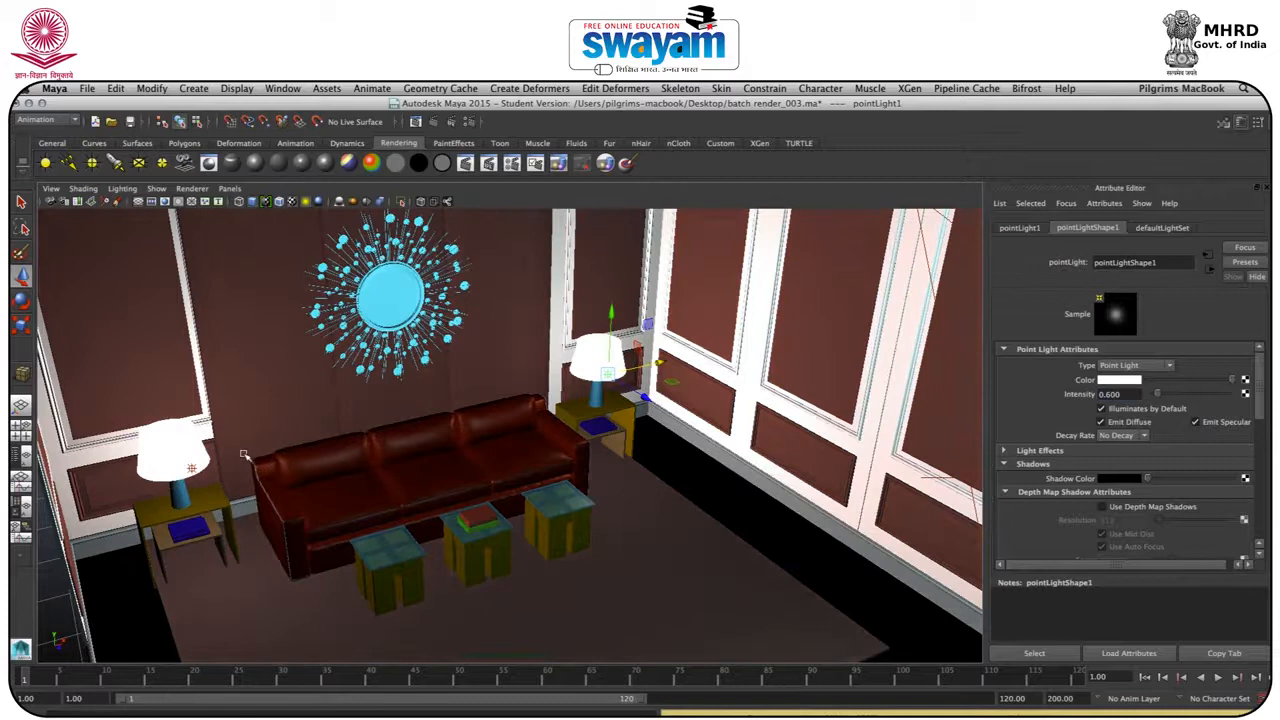
click(192, 467)
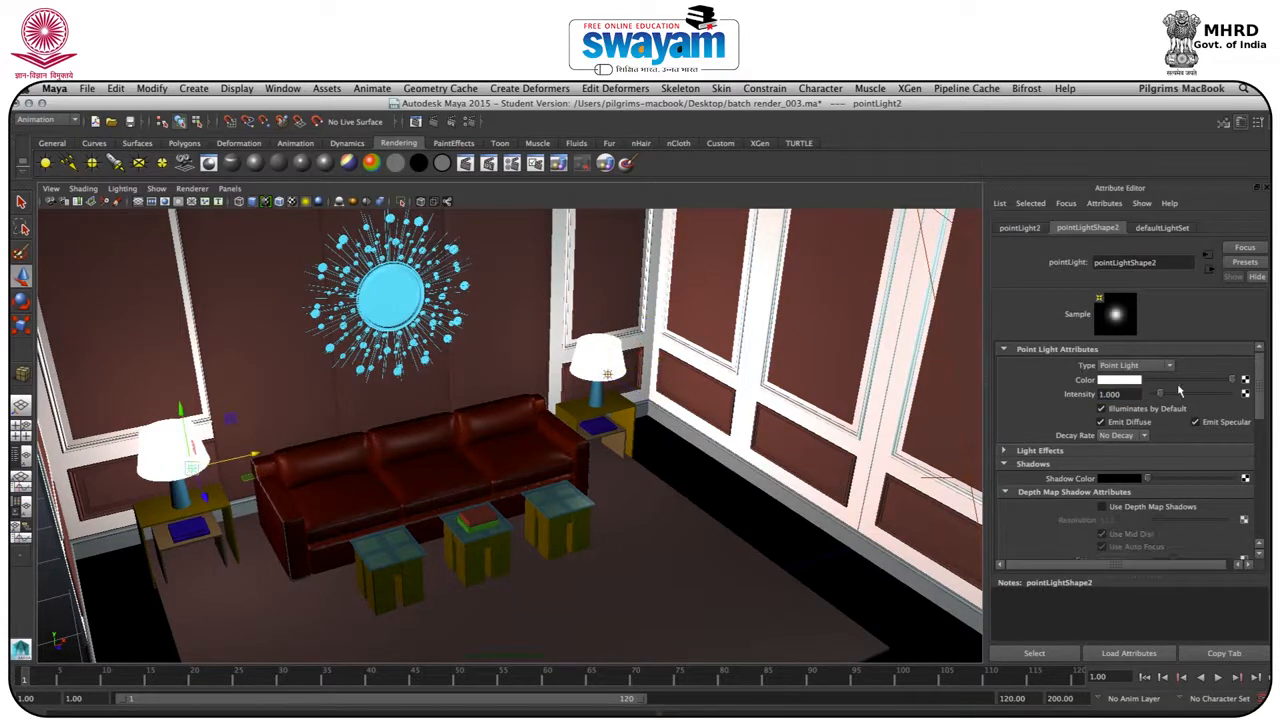
double_click(1130, 394)
text(0.6)
key(Return)
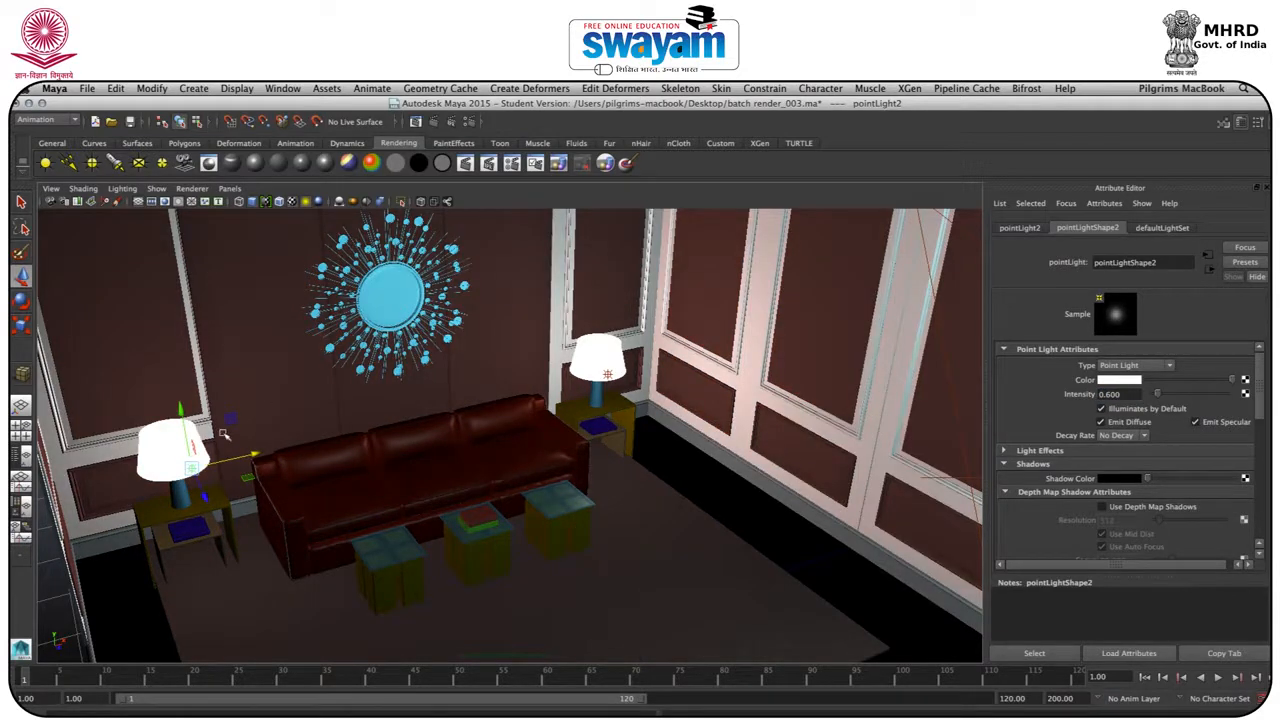
- Duplicate the point light of the lamp farther from the panelled wall, move the copy in front of its side table, and enable ray trace shadows on it
click(205, 496)
key(ctrl+d)
drag(205, 496, 265, 570)
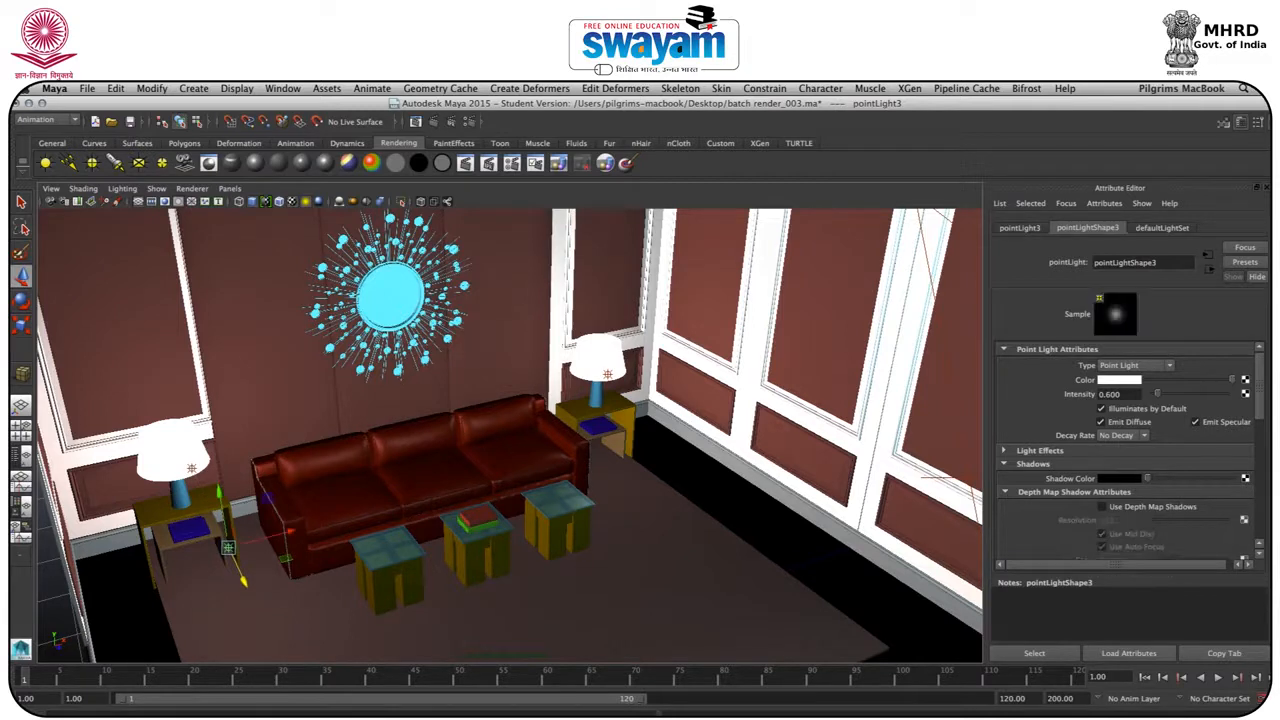
drag(1257, 402, 1259, 512)
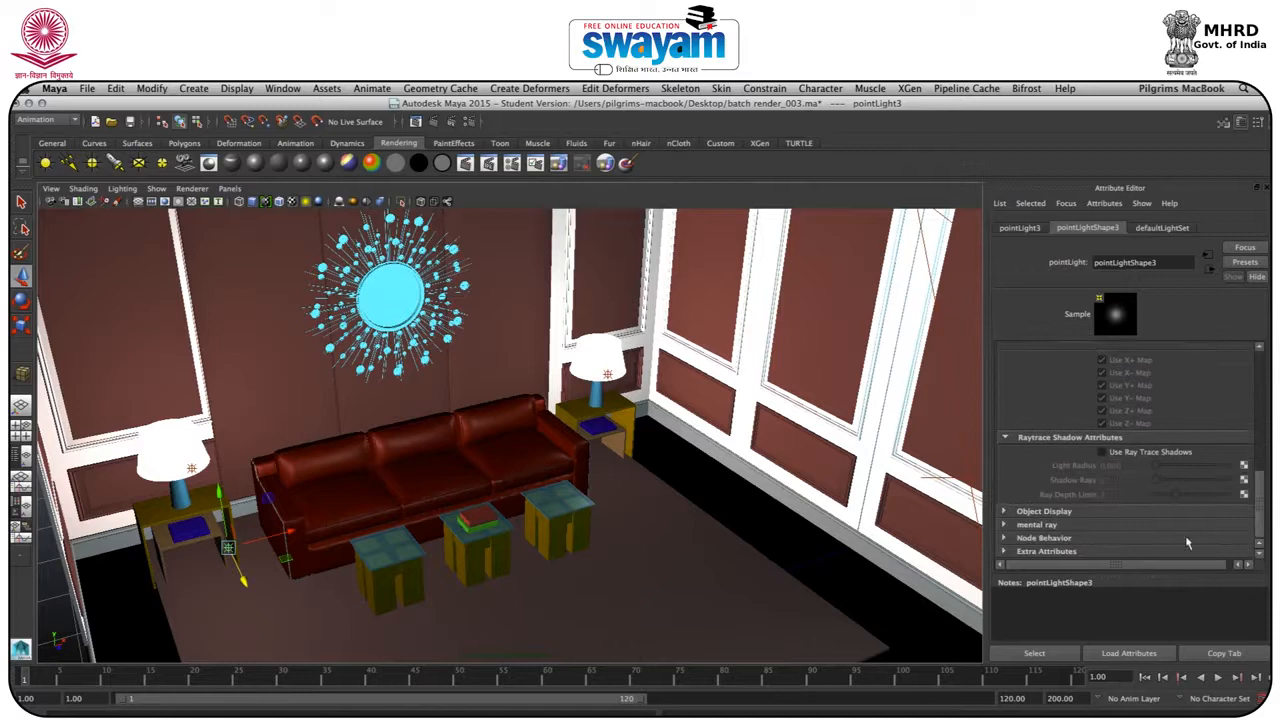
click(1131, 454)
- Reposition the duplicated point light low and forward over the rug near the side table, and switch the viewport to shaded display
drag(237, 570, 230, 532)
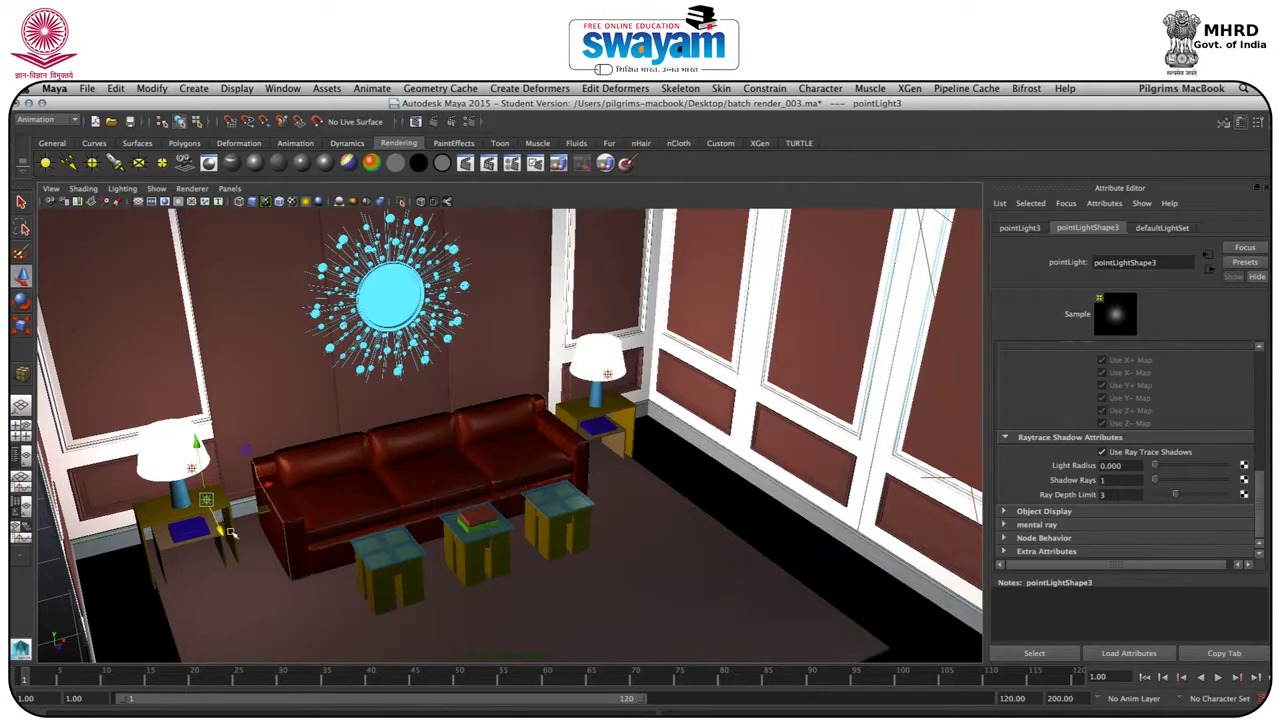
drag(200, 456, 210, 521)
key(5)
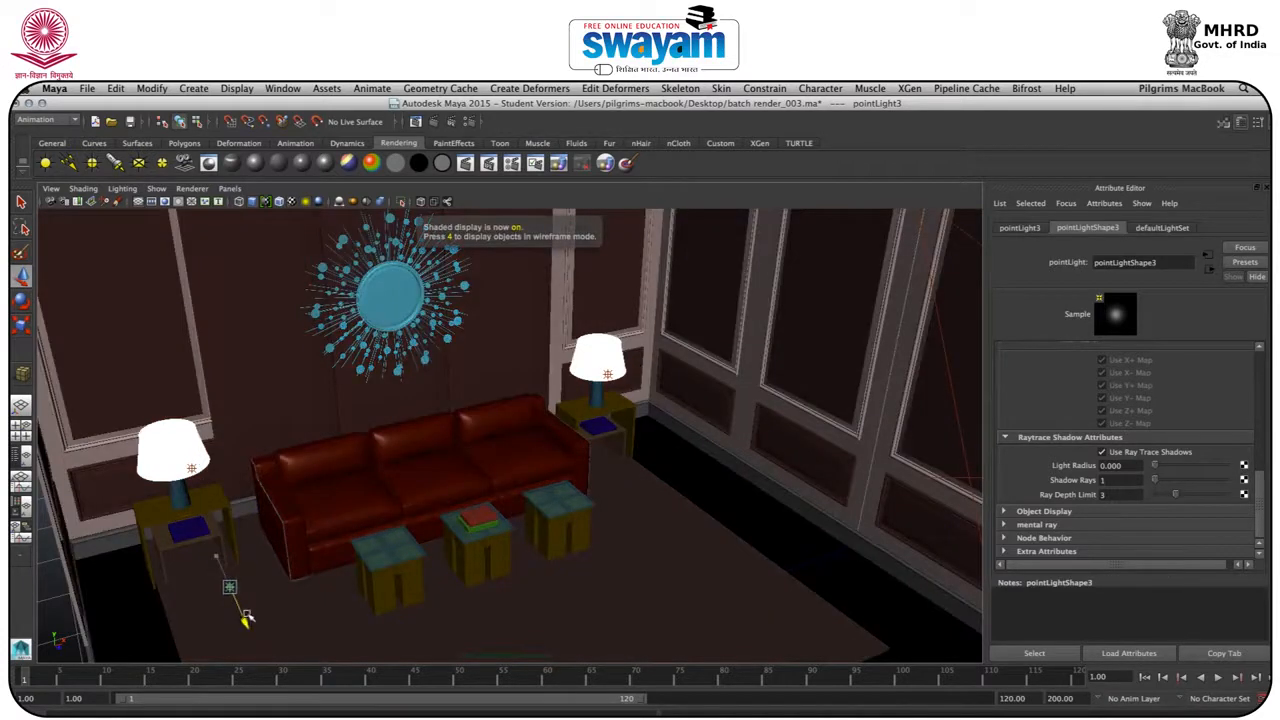
alt+drag(270, 586, 440, 415)
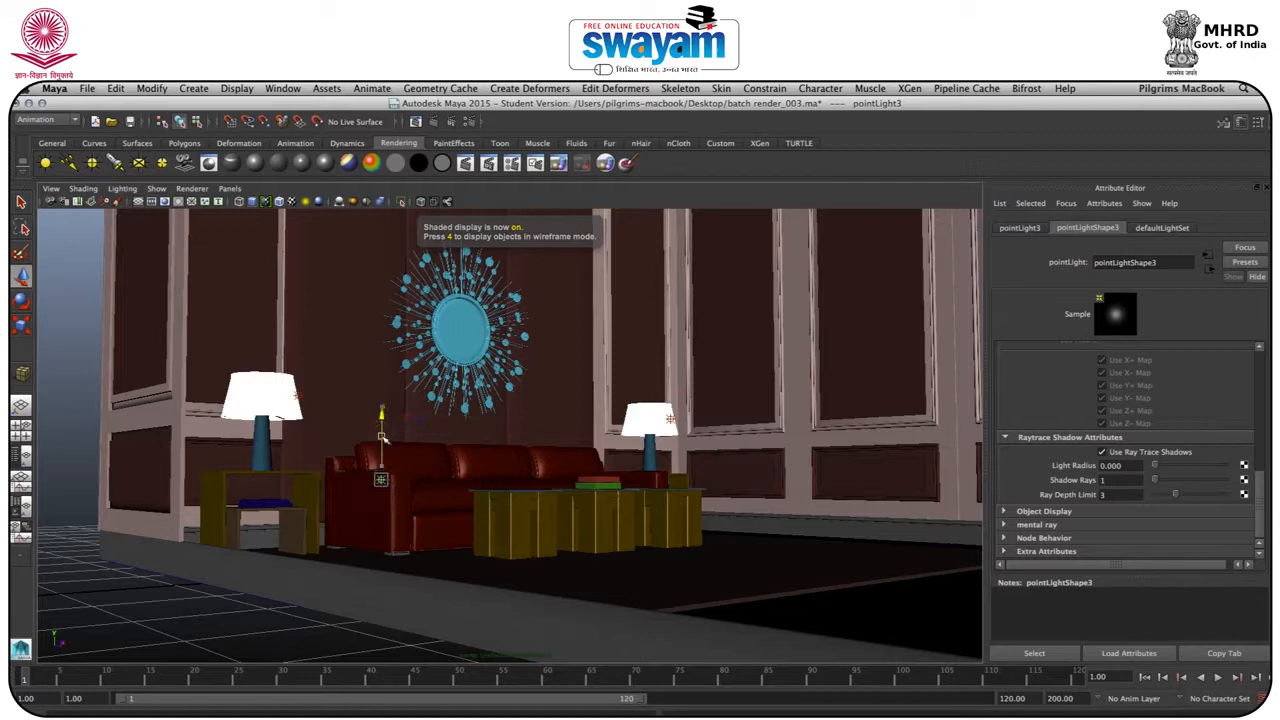
- Set the intensity of the low point light over the rug to 0.4
alt+drag(381, 520, 408, 523)
click(379, 351)
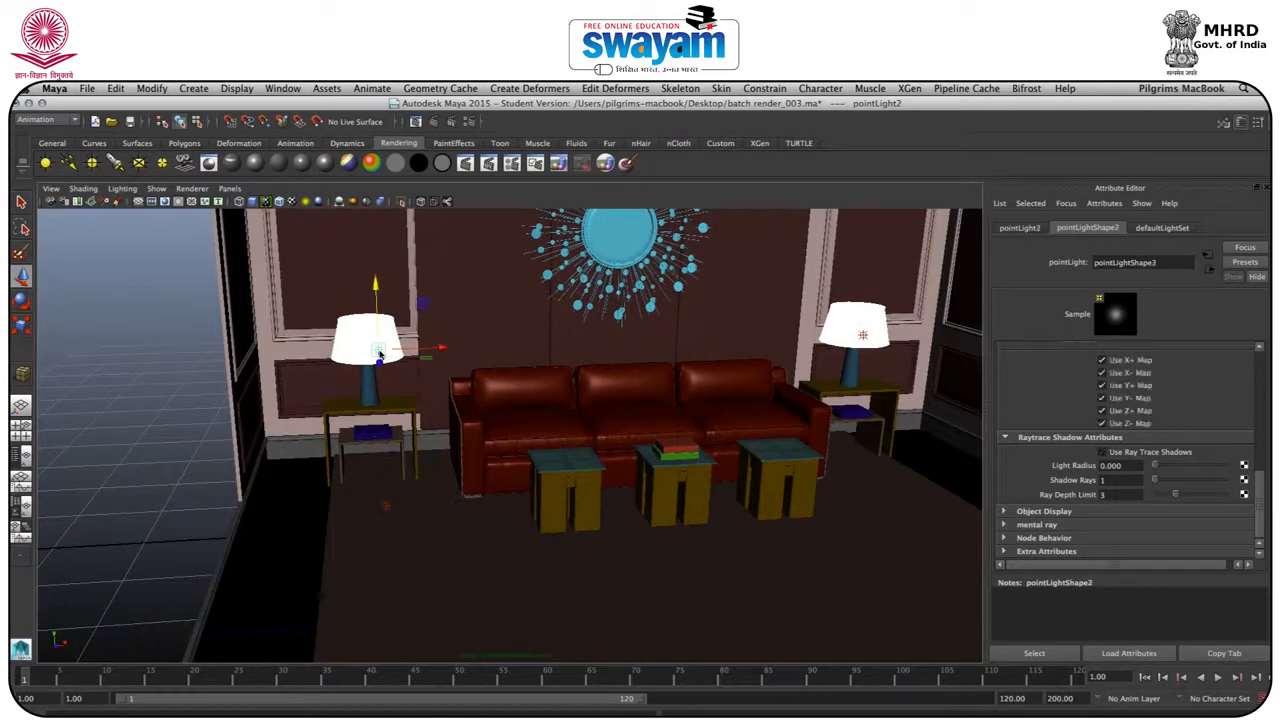
drag(1253, 487, 1247, 368)
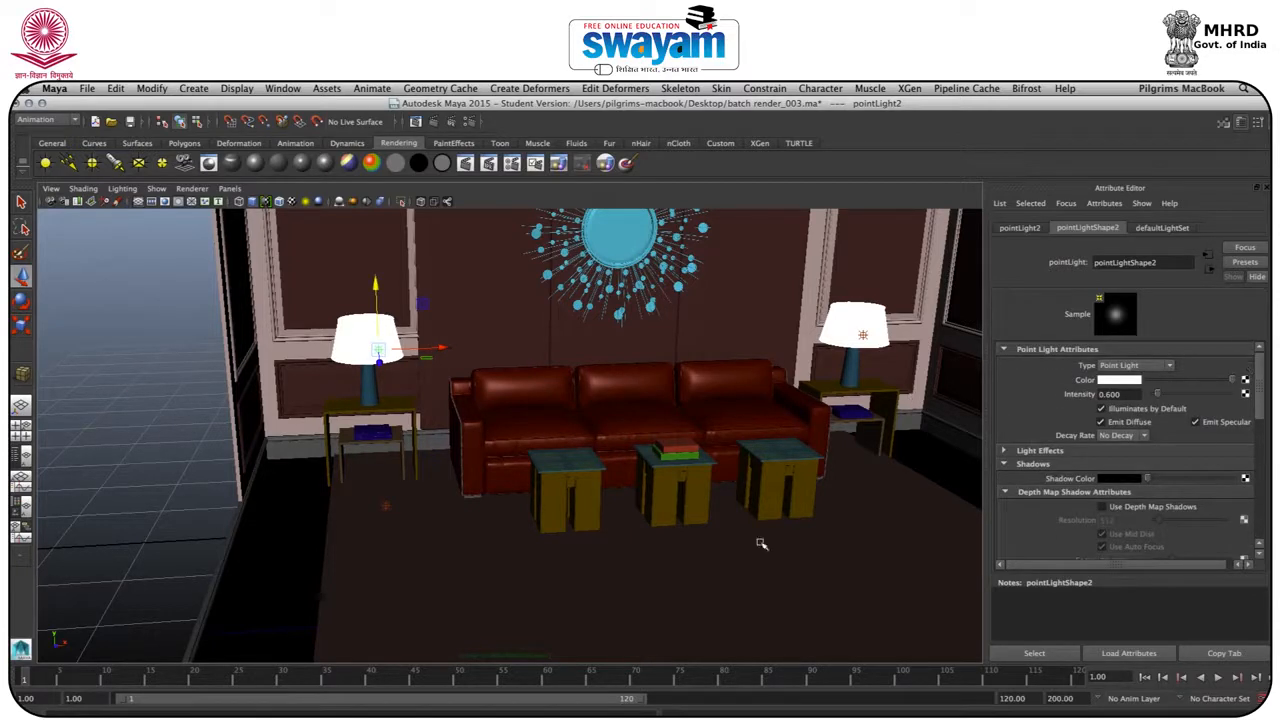
click(385, 507)
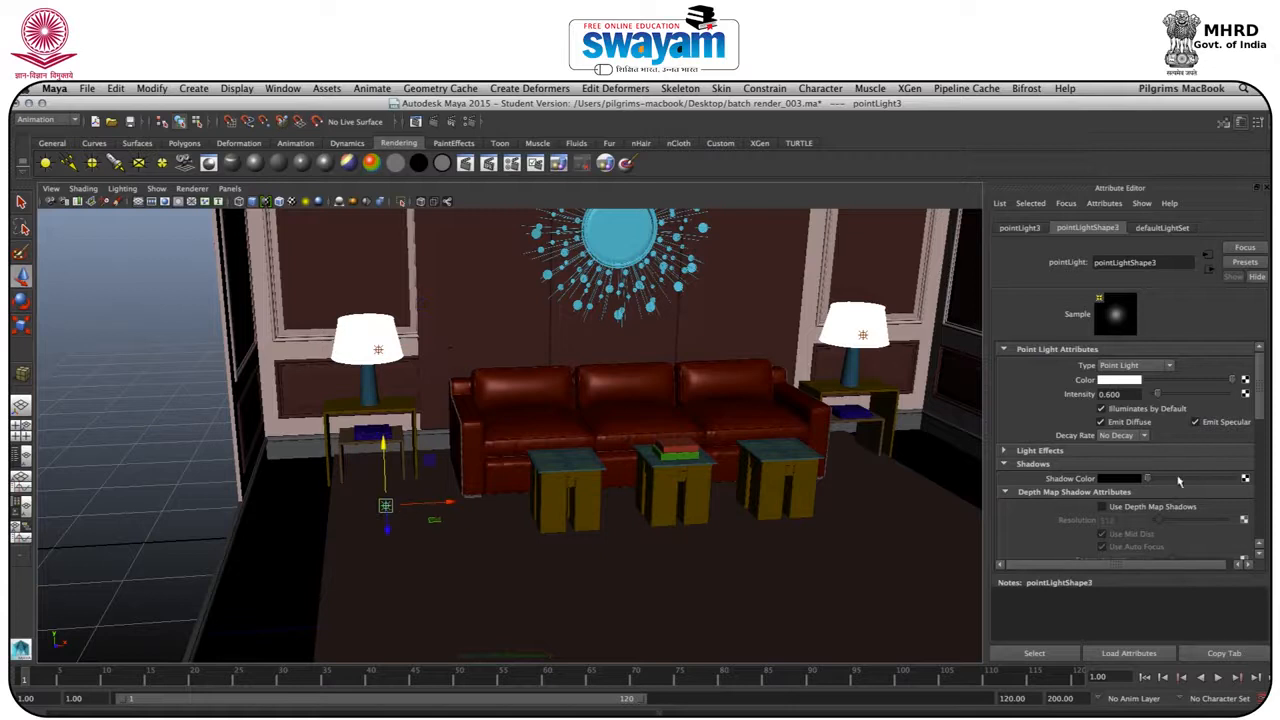
double_click(1112, 394)
text(0.4)
key(Return)
- Duplicate the rug point light, move the copy across to the opposite end of the rug, and save the scene
key(ctrl+d)
drag(430, 504, 700, 500)
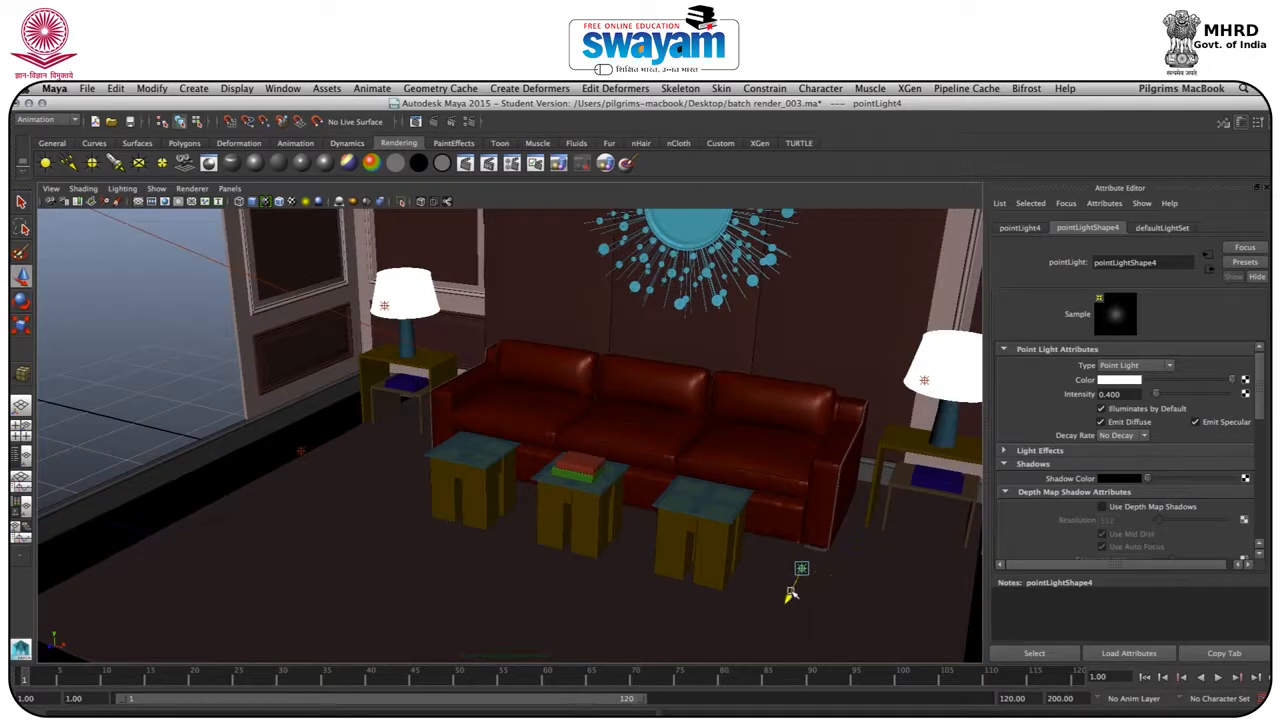
alt+drag(690, 564, 729, 589)
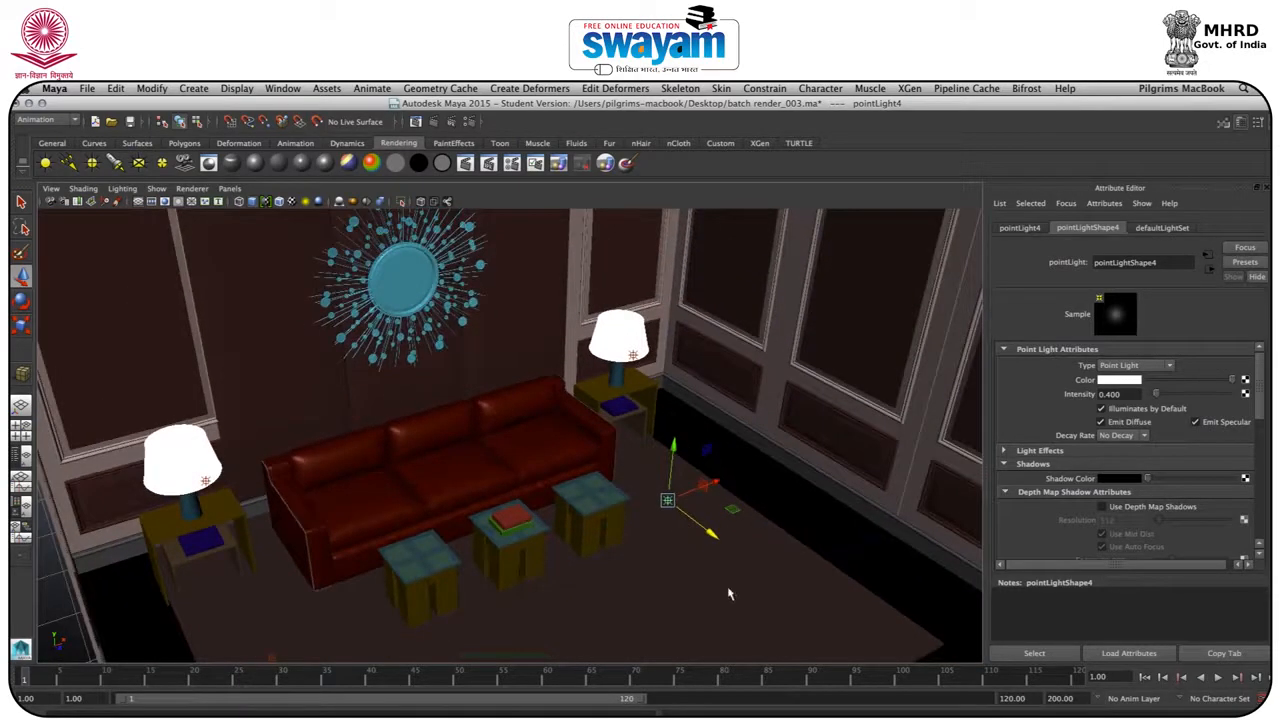
key(super+s)
click(612, 451)
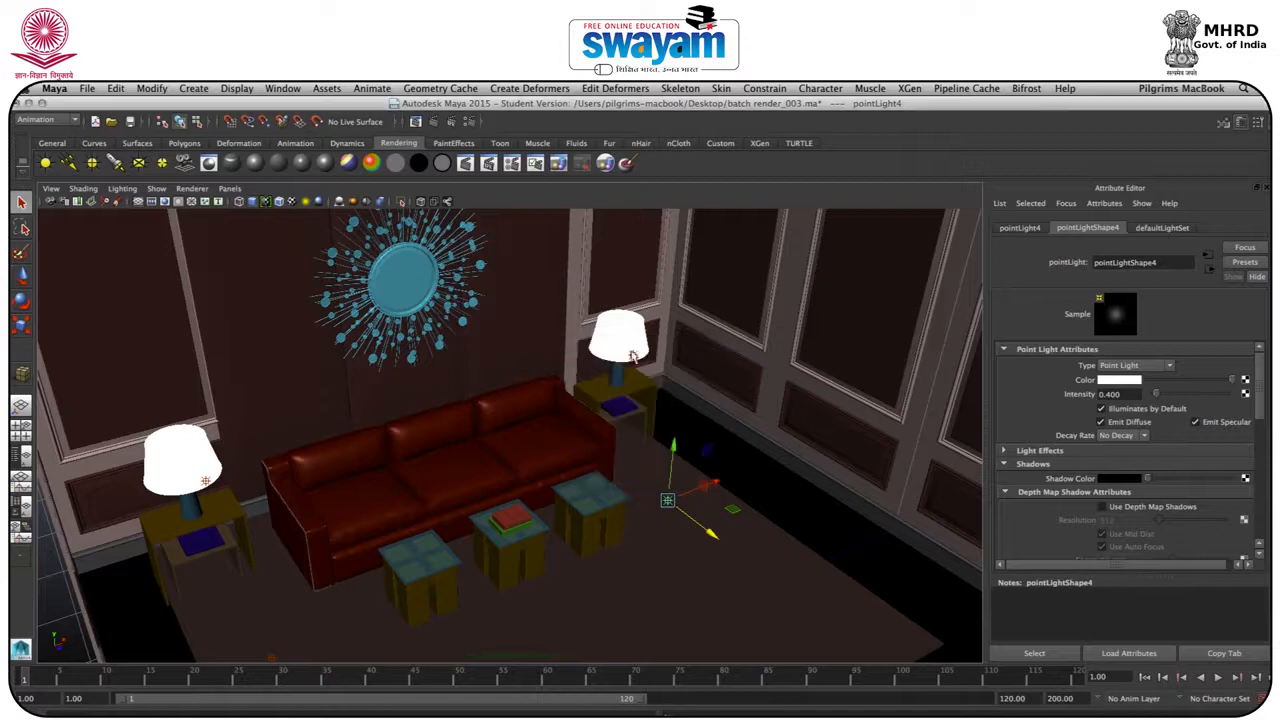
- Set the render image size to the 640x480 preset, render the sofa corner, and close the finished render
click(469, 122)
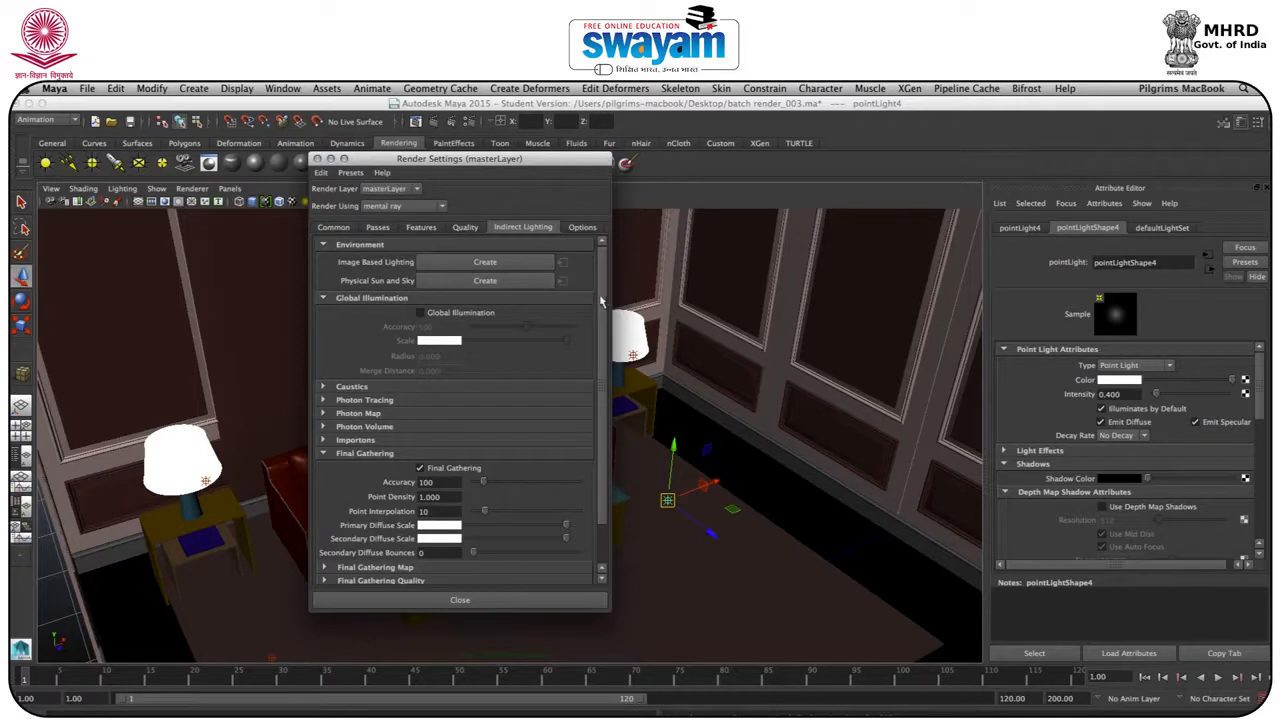
click(340, 228)
drag(606, 290, 578, 440)
click(461, 398)
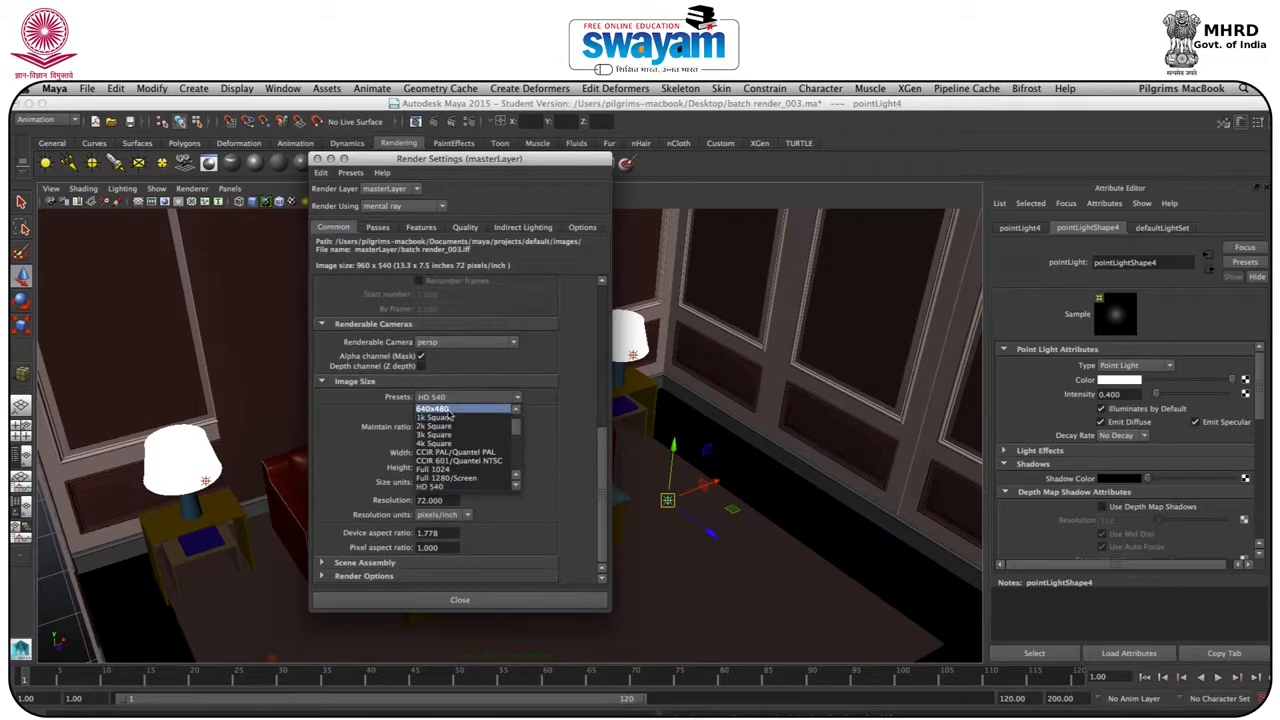
click(447, 410)
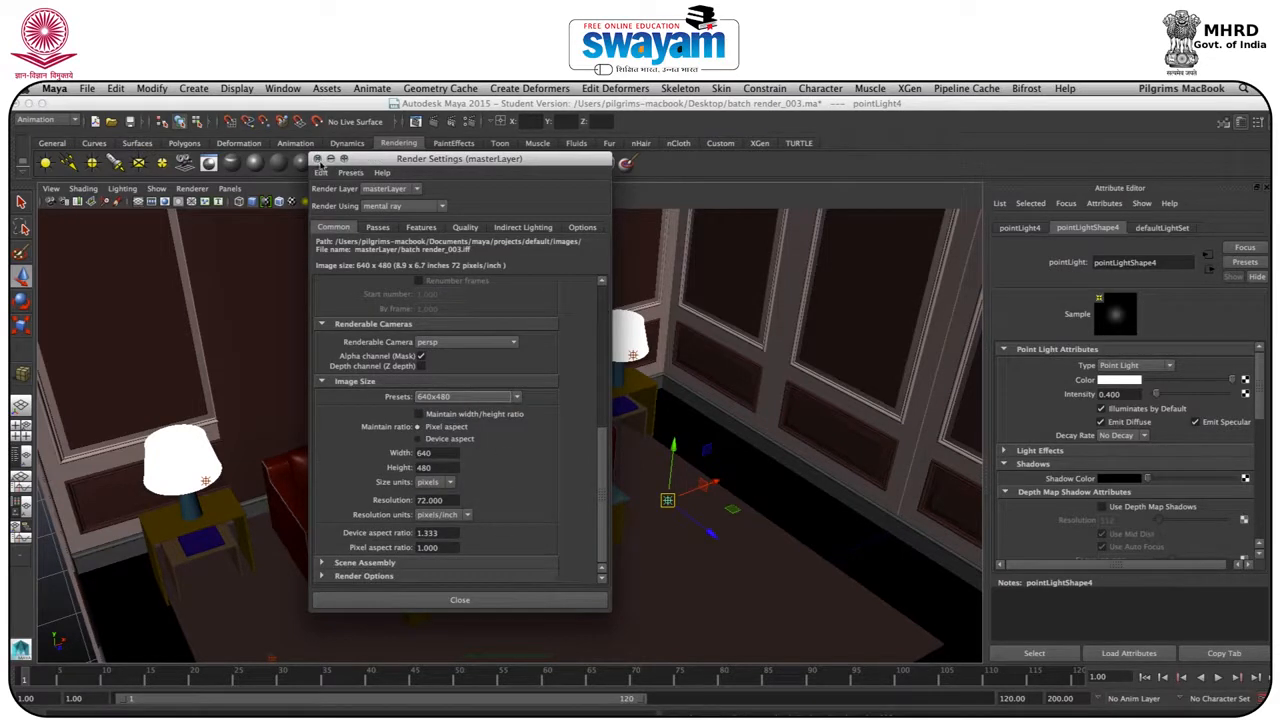
click(318, 158)
click(436, 122)
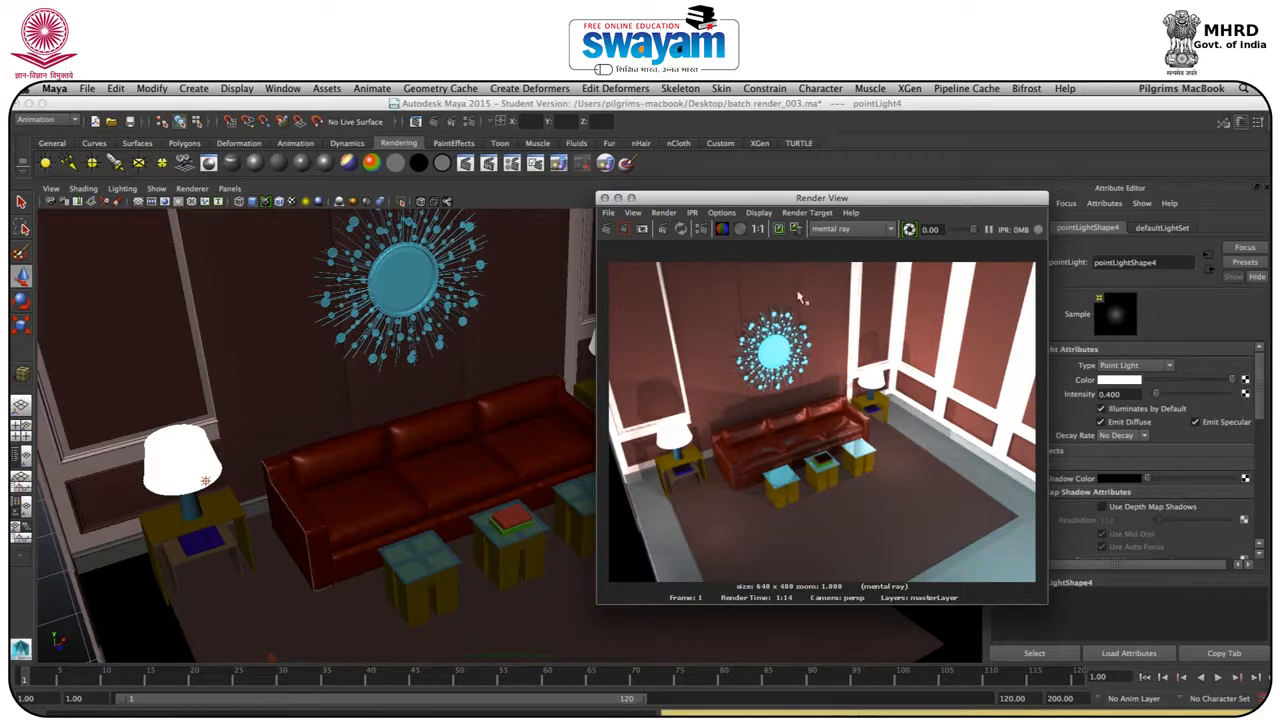
click(604, 198)
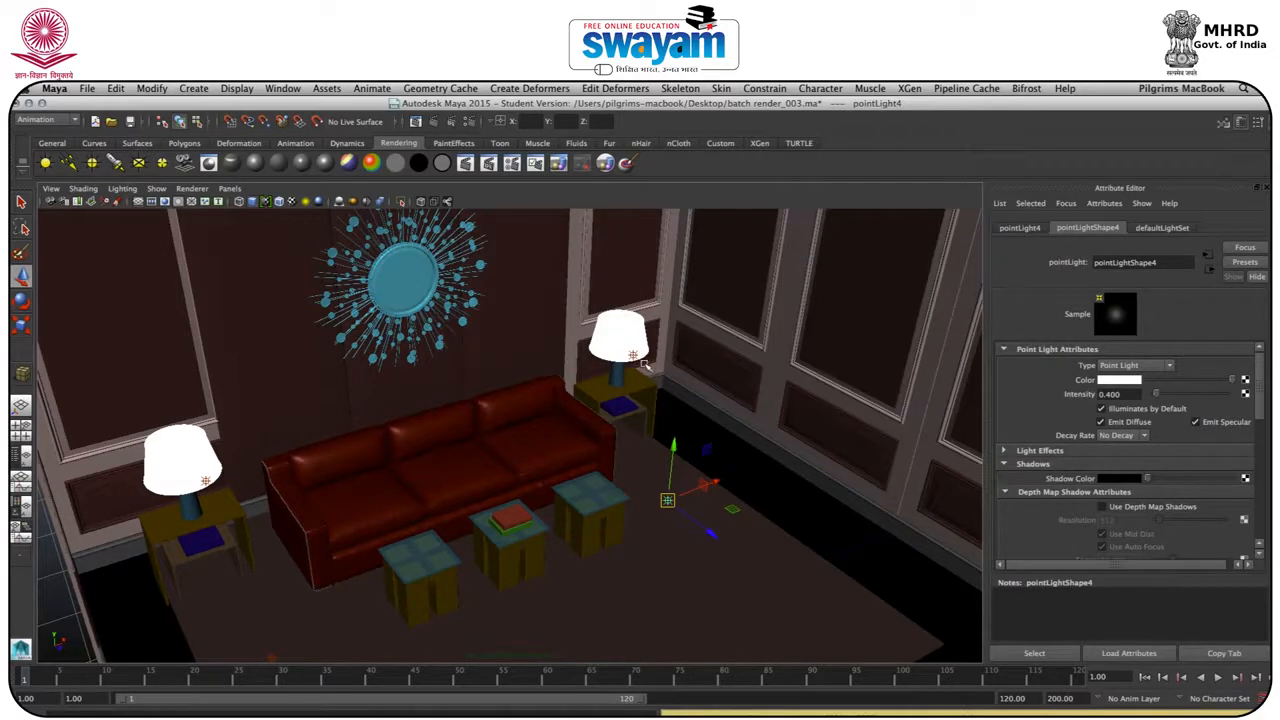
- Lower the intensity of the point lights in both table lamps
click(632, 356)
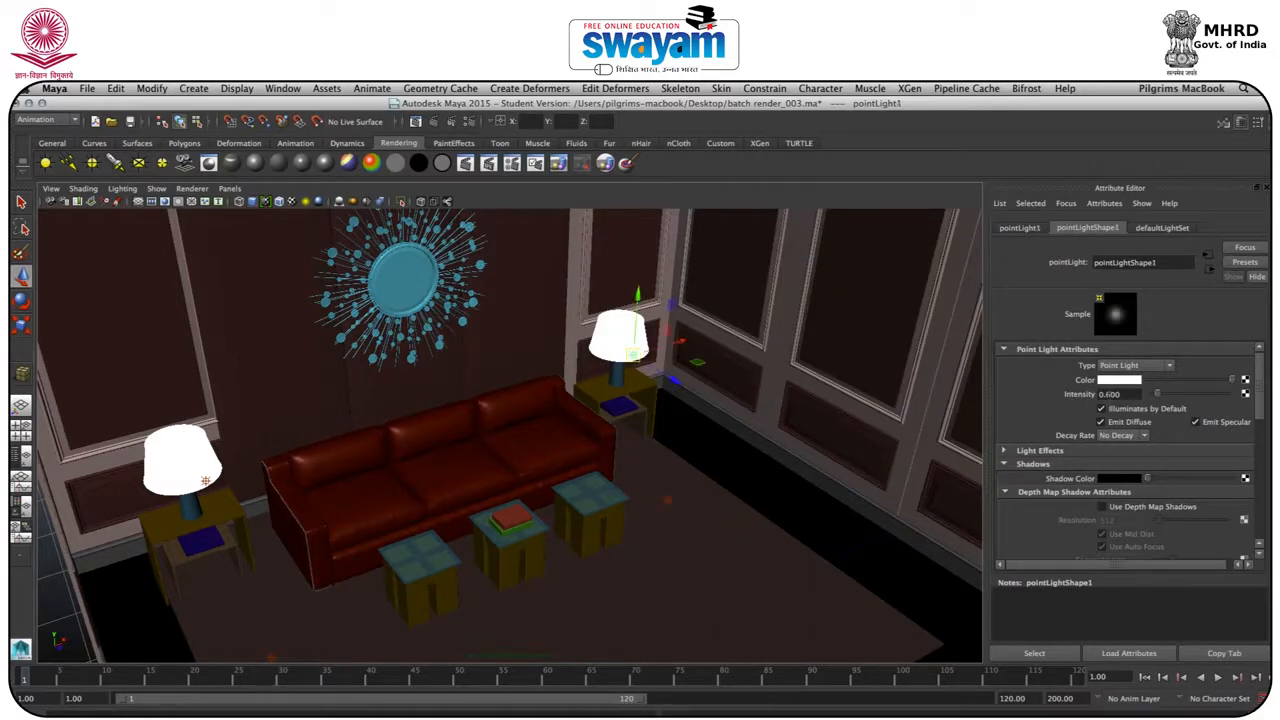
drag(1136, 394, 1111, 394)
key(Return)
click(205, 481)
drag(1124, 394, 1116, 394)
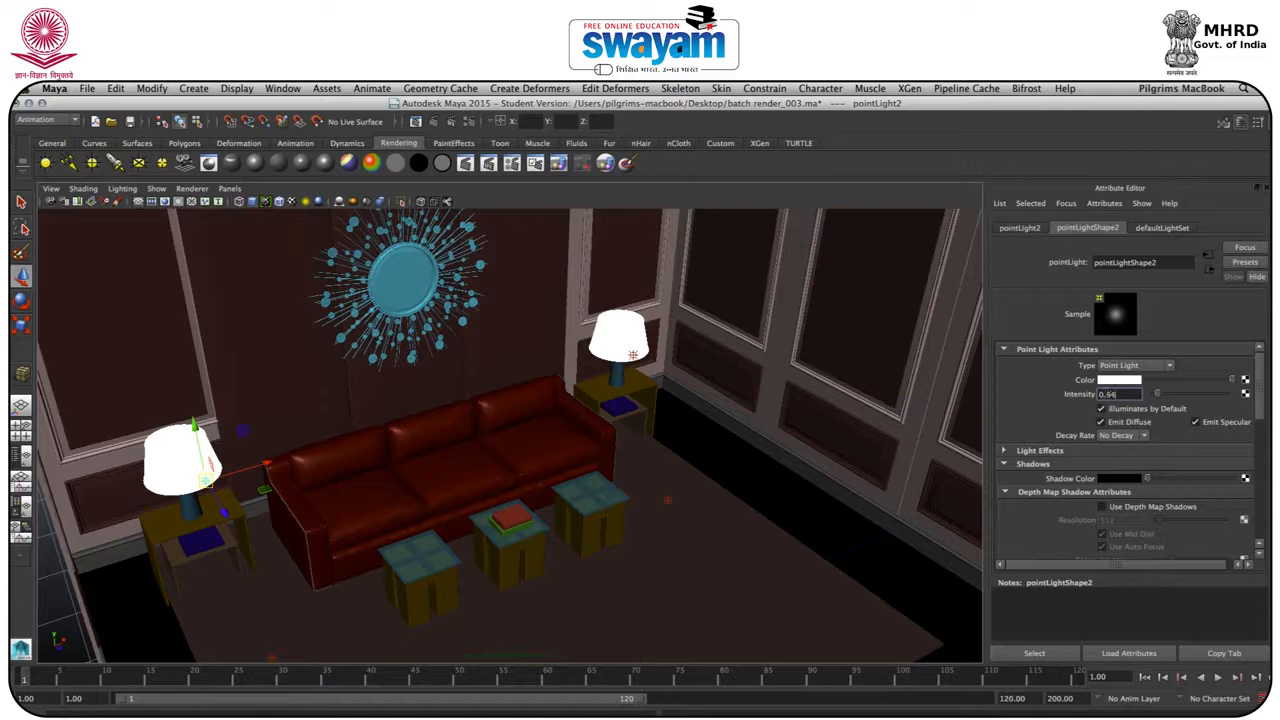
key(BackSpace)
key(Return)
- Set the intensity of both point lights over the rug to 0.25 and save the scene
click(668, 504)
click(668, 503)
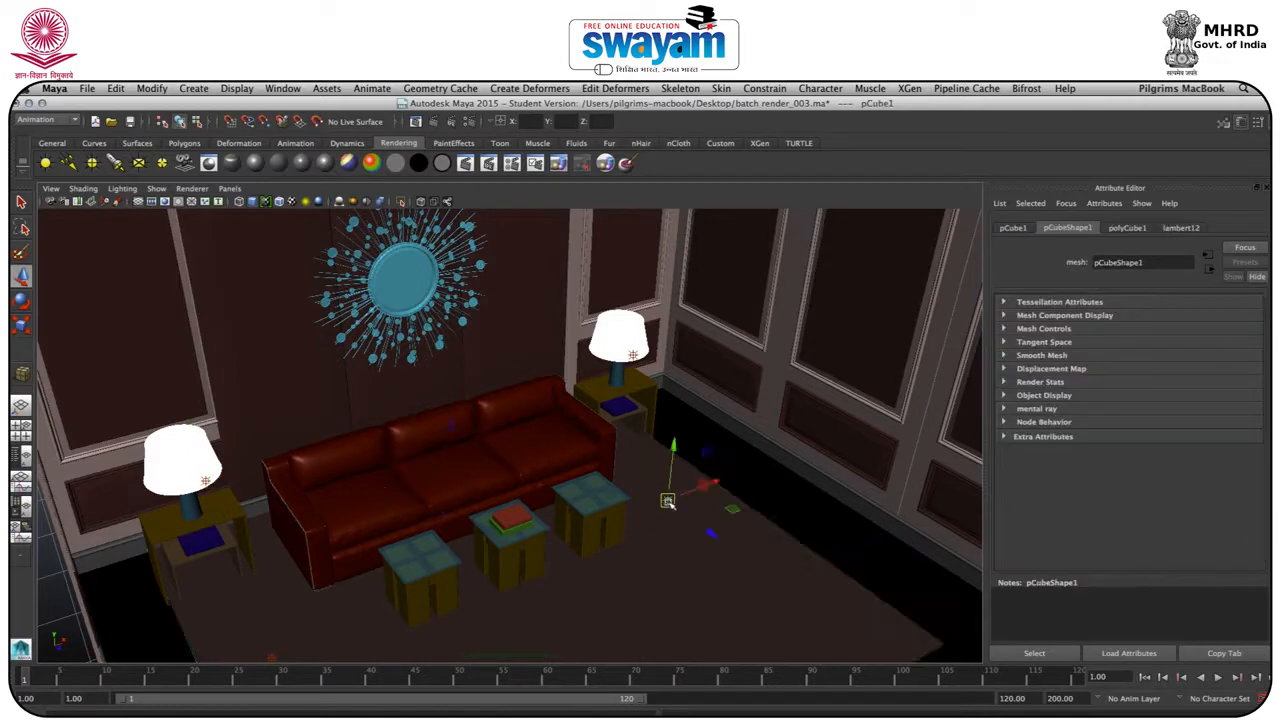
double_click(1110, 394)
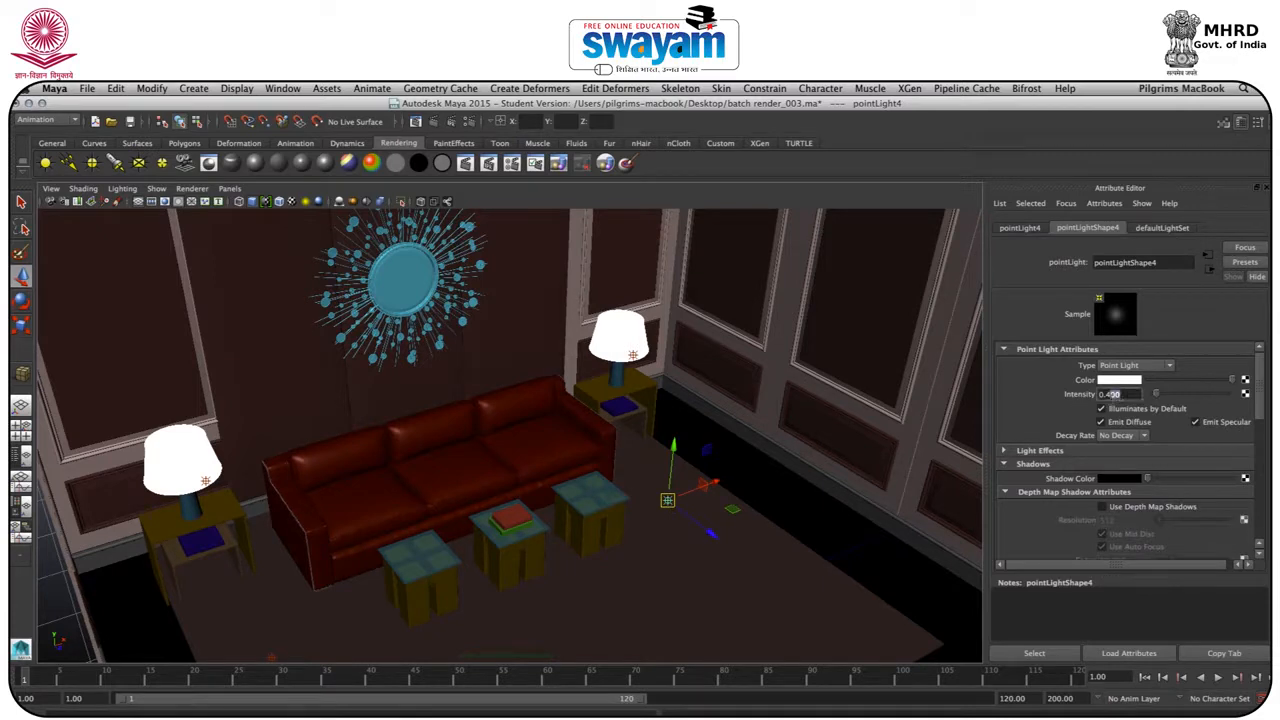
text(0.25)
key(Return)
alt+middle_drag(395, 631, 421, 583)
click(293, 619)
drag(1134, 393, 1114, 394)
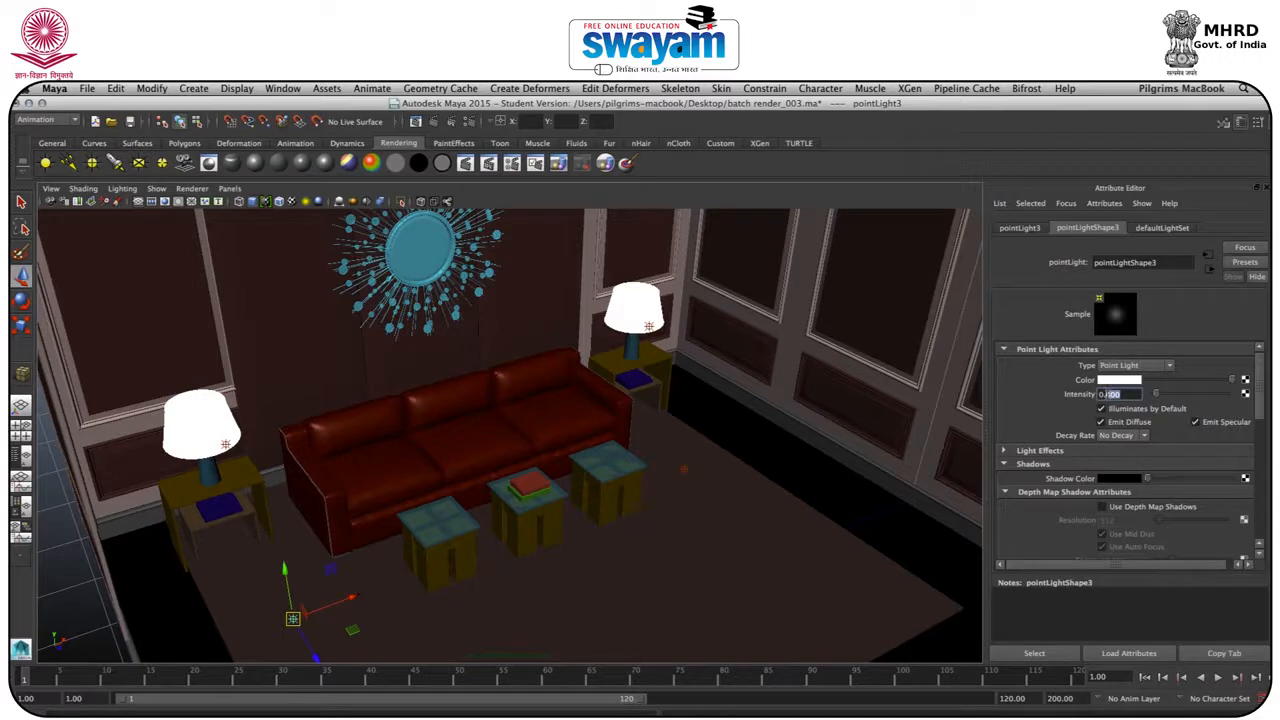
key(Return)
key(super+s)
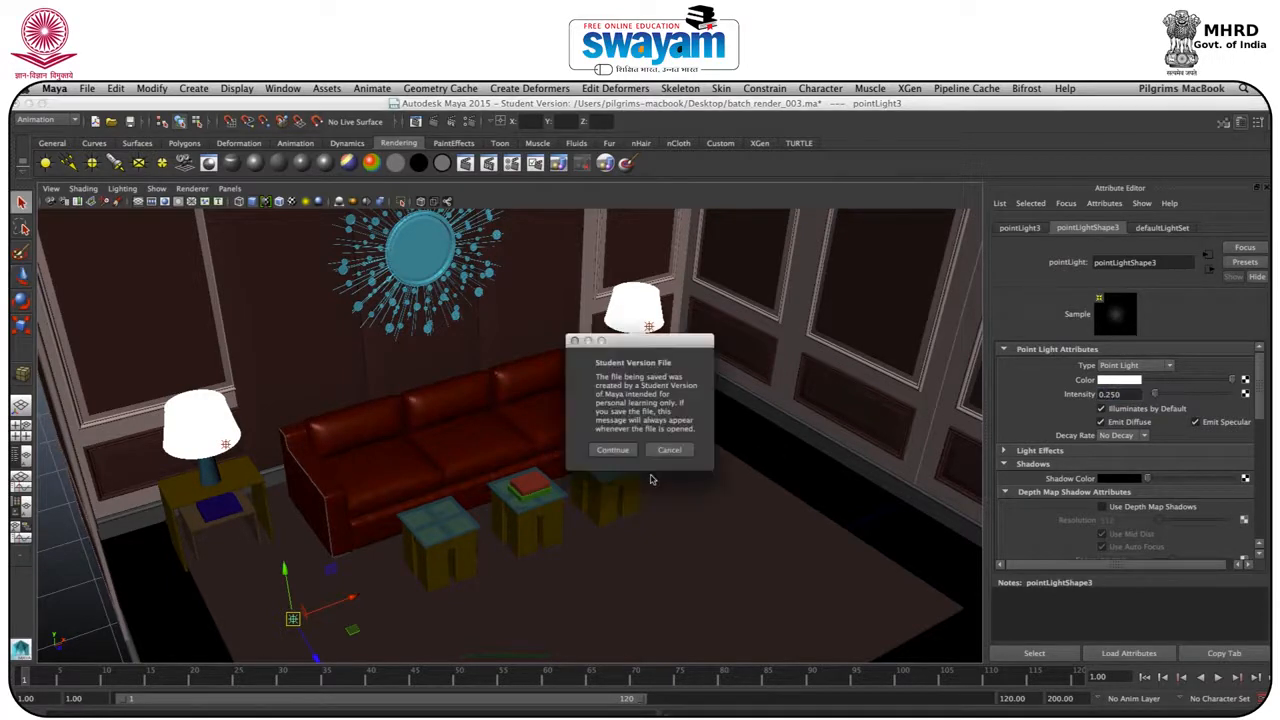
click(613, 450)
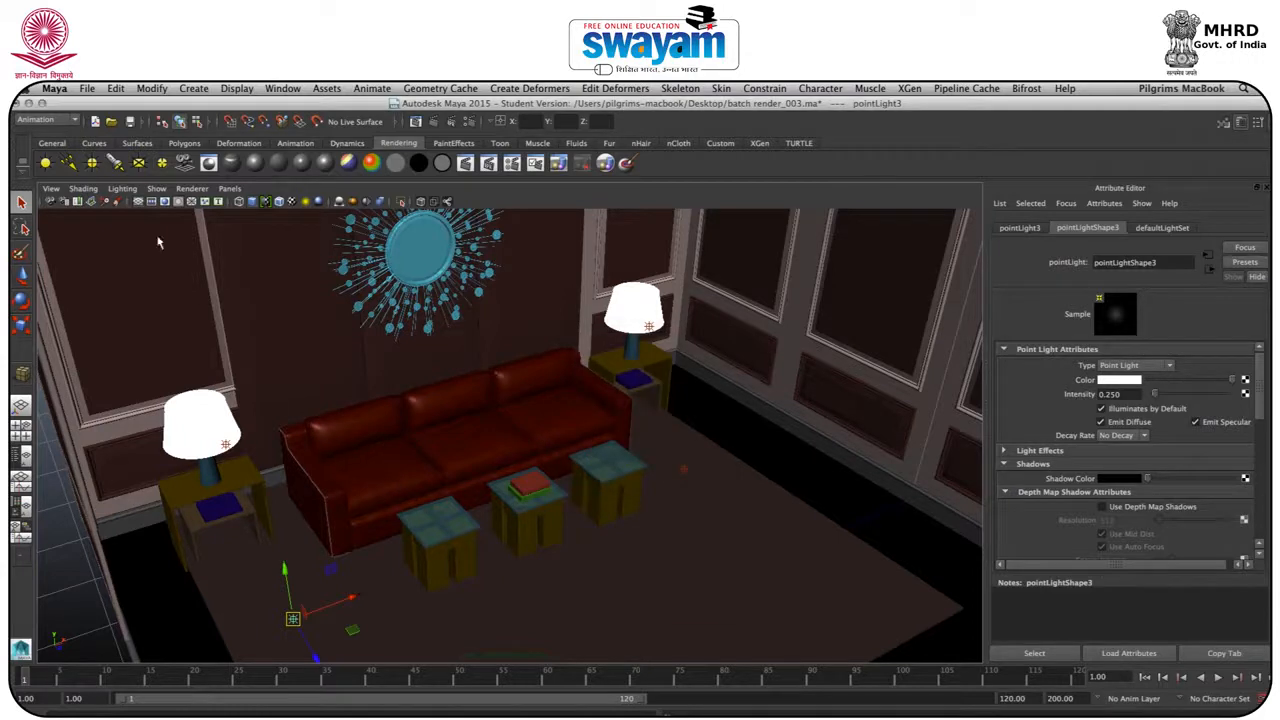
- Create a basic camera, pull it back to the front of the rug, and raise it above the floor
key(w)
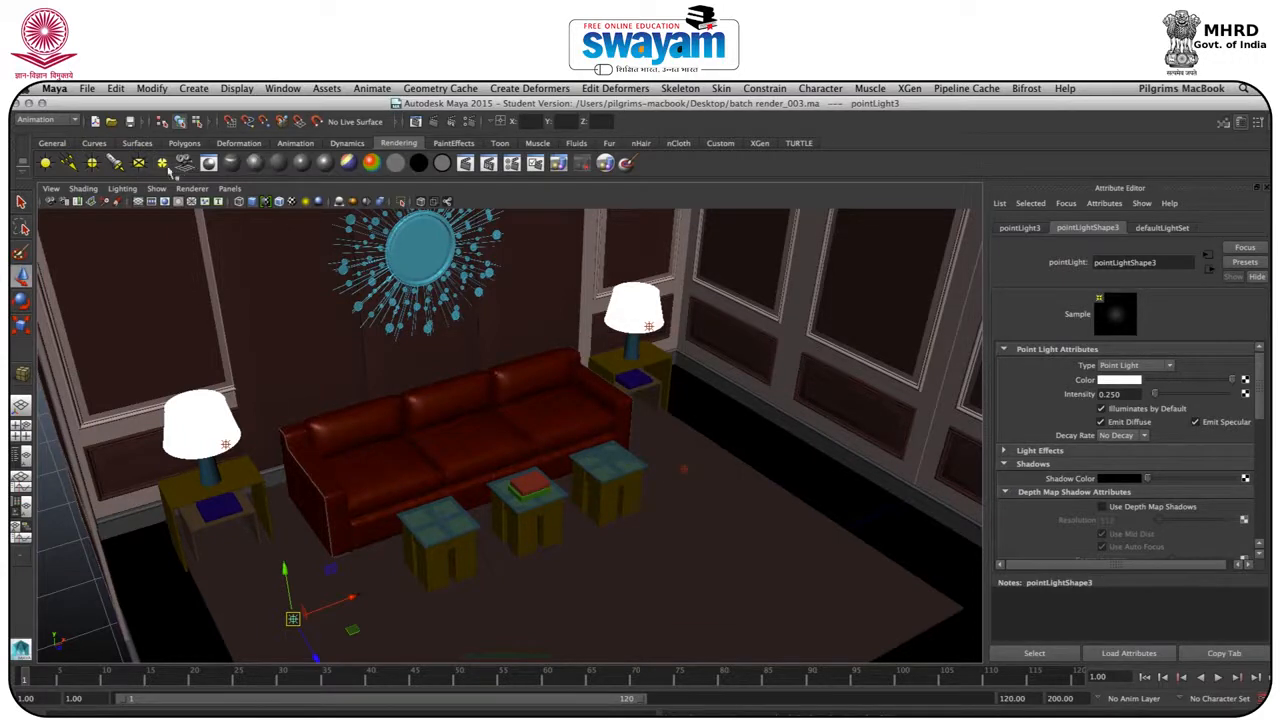
click(150, 92)
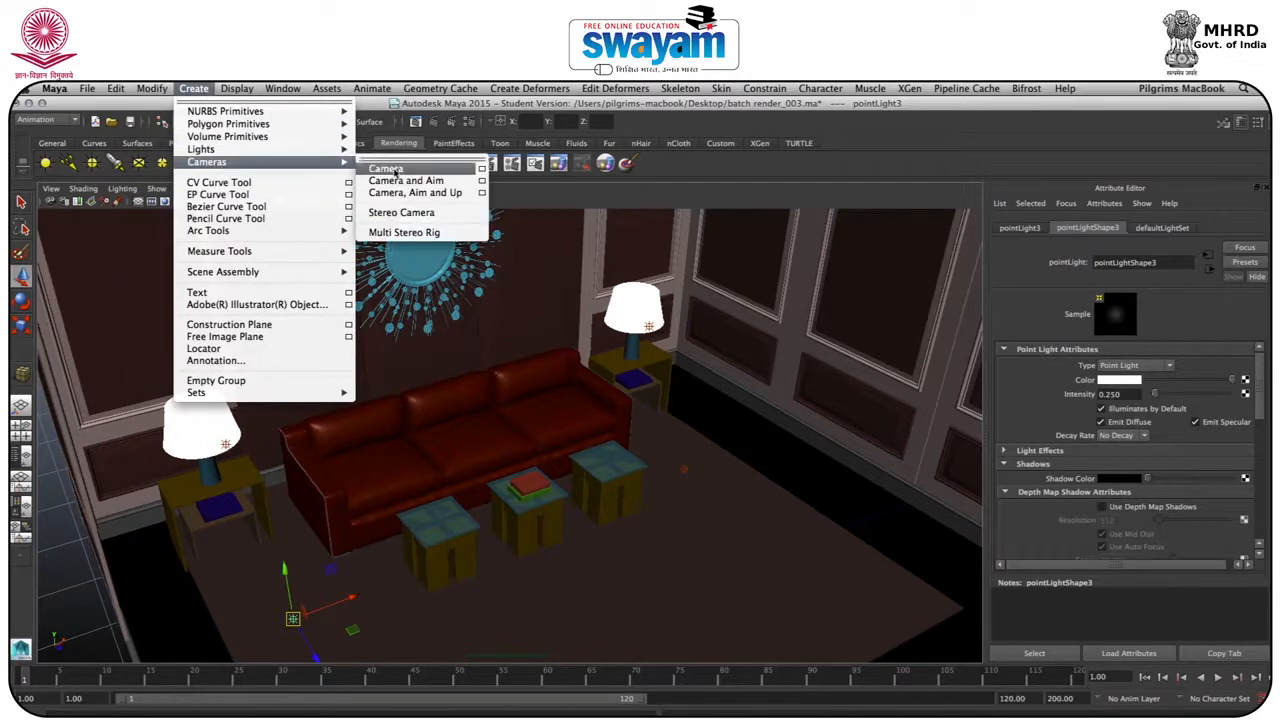
click(395, 168)
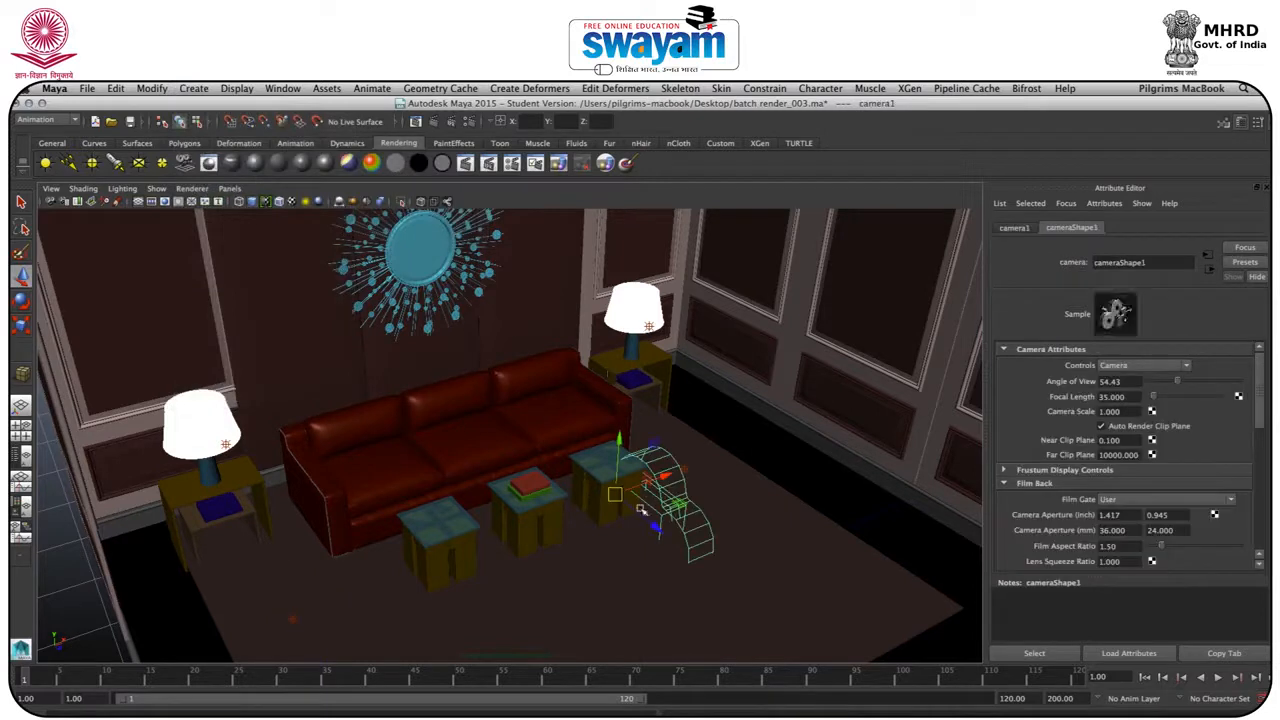
drag(650, 522, 806, 664)
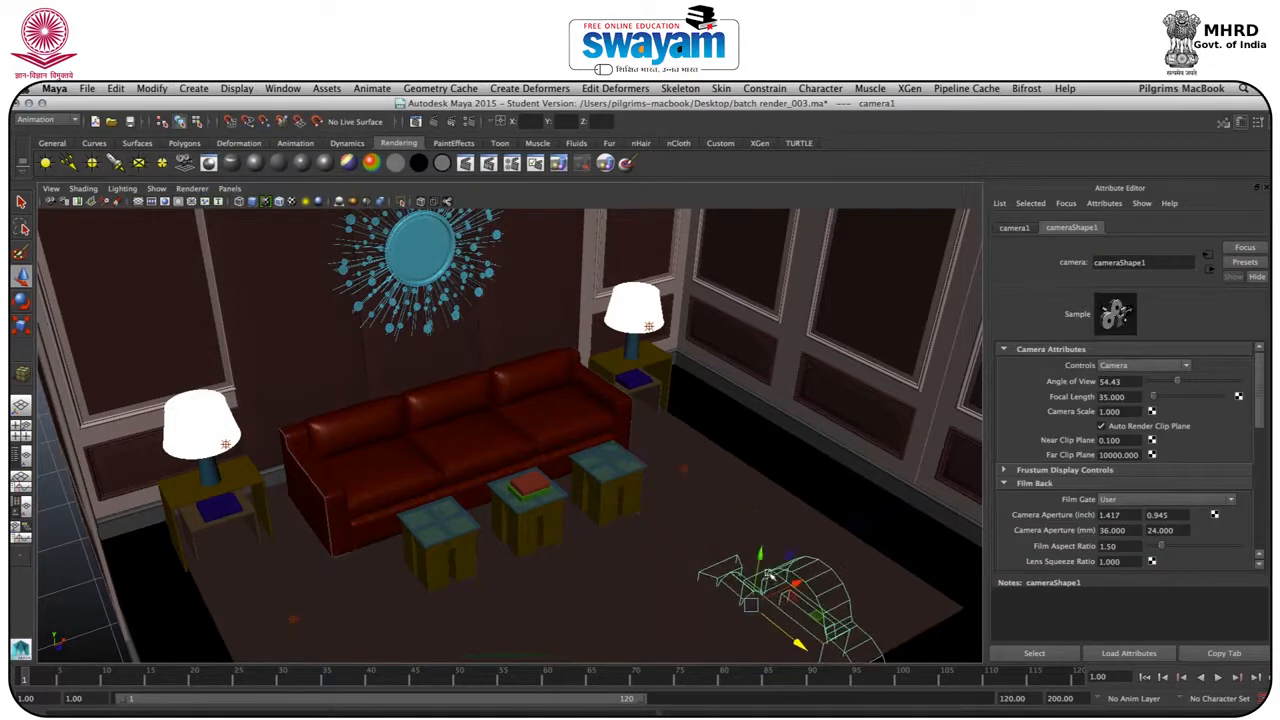
drag(751, 604, 776, 474)
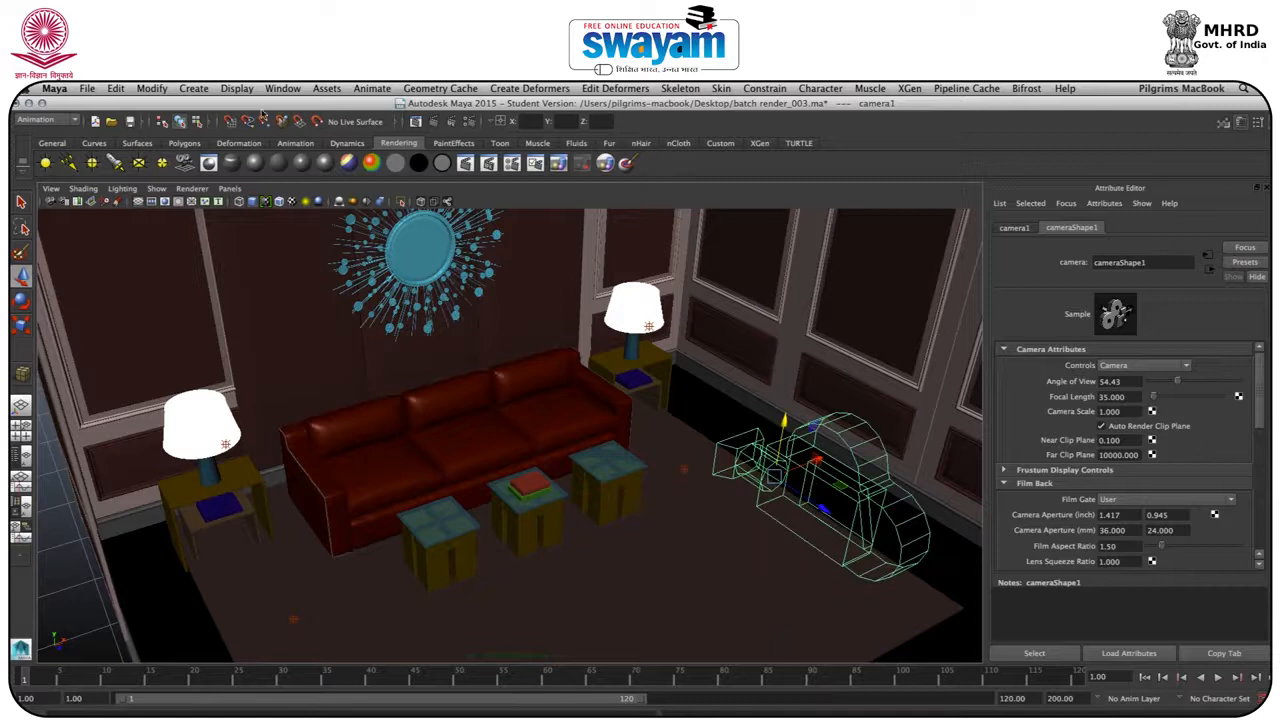
- Look through camera1, frame the sofa corner from above, and set a camera keyframe at frame 1
click(232, 189)
mouse_move(250, 200)
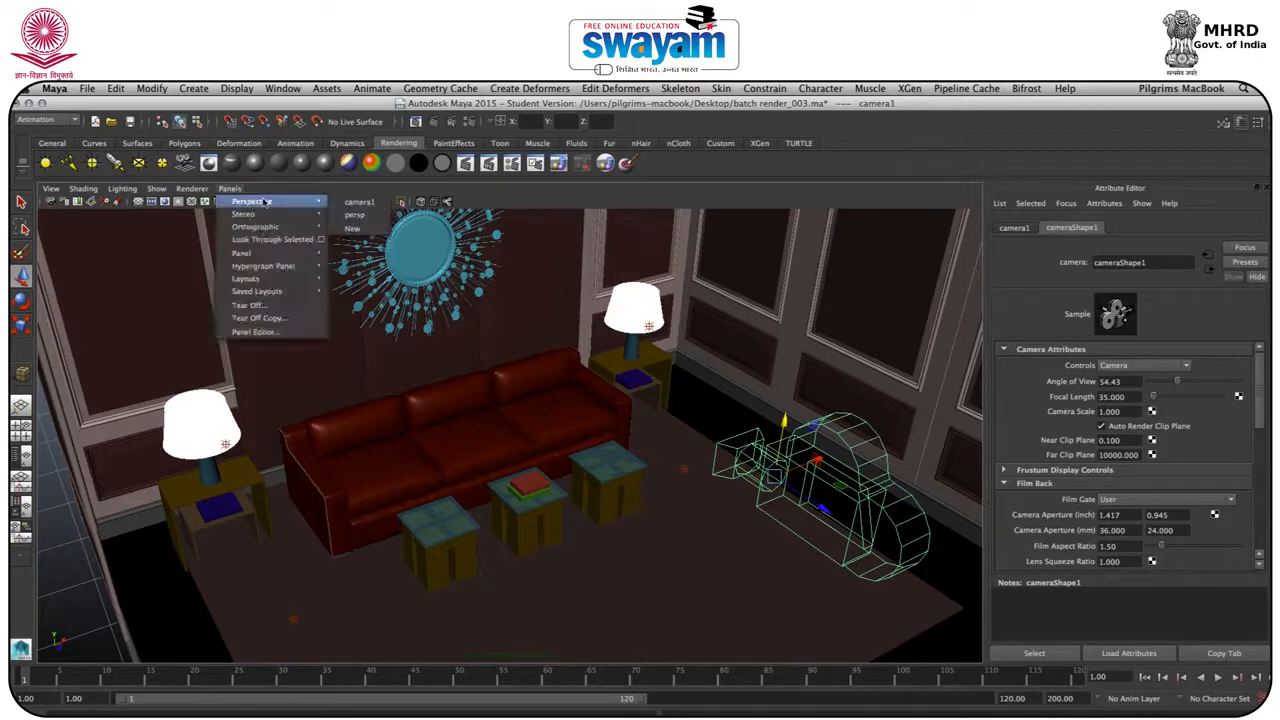
click(370, 206)
alt+right_drag(428, 357, 421, 416)
alt+drag(420, 416, 447, 423)
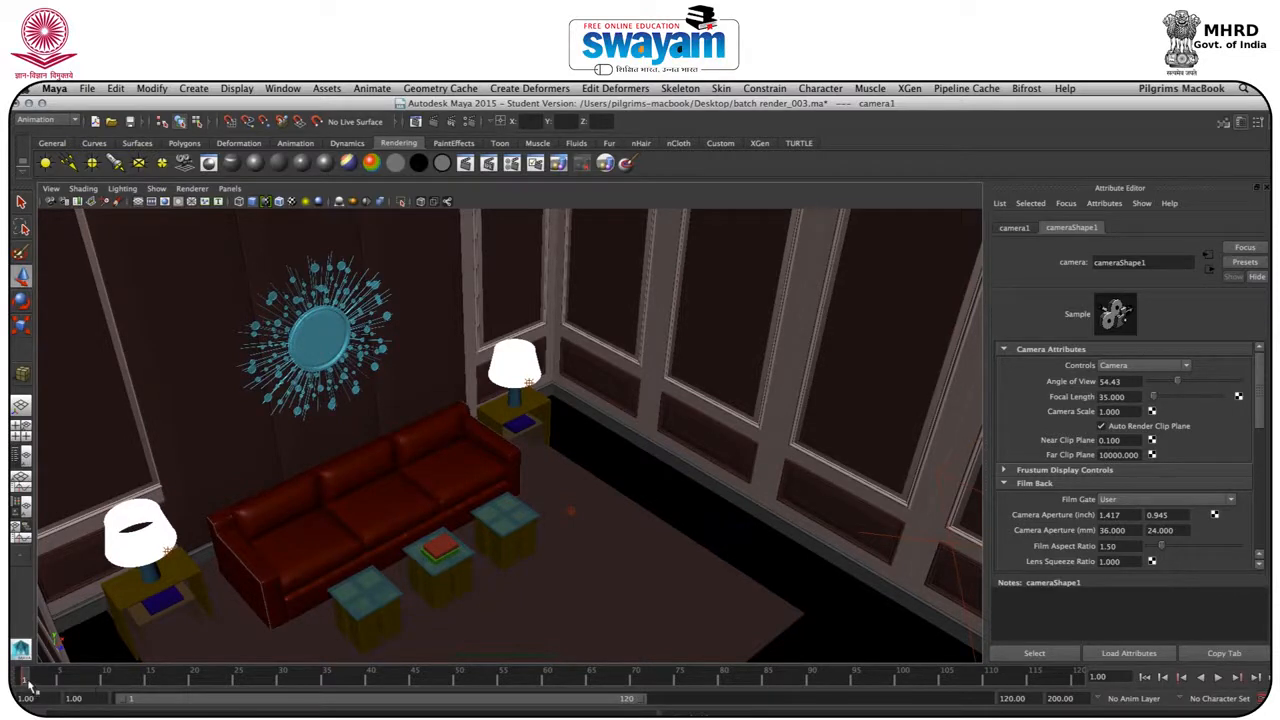
- Orbit camera1 to progressively lower, more frontal views of the sofa, and keyframe it at frames 5 and 10
mouse_move(31, 685)
mouse_down()
mouse_move(280, 680)
mouse_move(27, 690)
mouse_move(110, 696)
mouse_move(60, 694)
mouse_up()
alt+drag(364, 544, 344, 526)
mouse_move(52, 681)
mouse_down()
mouse_move(29, 684)
mouse_move(58, 687)
mouse_up()
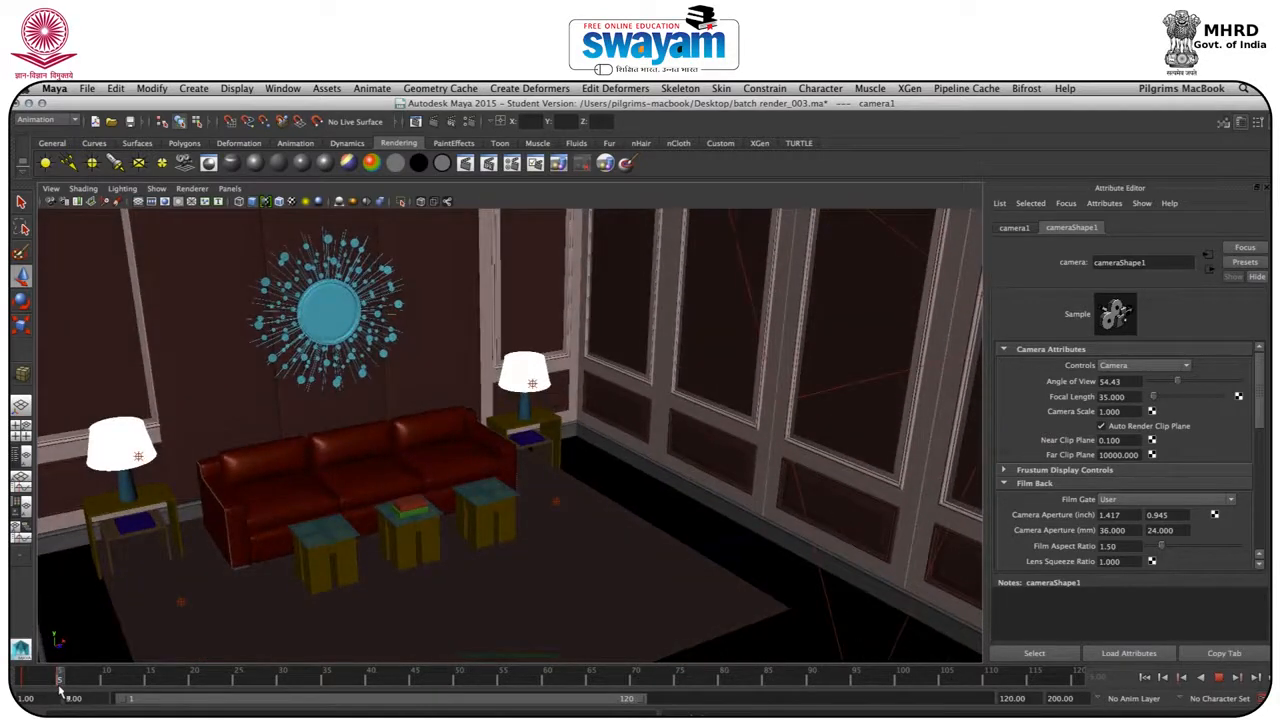
drag(63, 688, 106, 690)
alt+drag(355, 485, 343, 486)
- Re-key camera1 at frame 1 with a slightly lower angle, and keyframe a more frontal view of the sofa at frame 15
drag(112, 680, 38, 679)
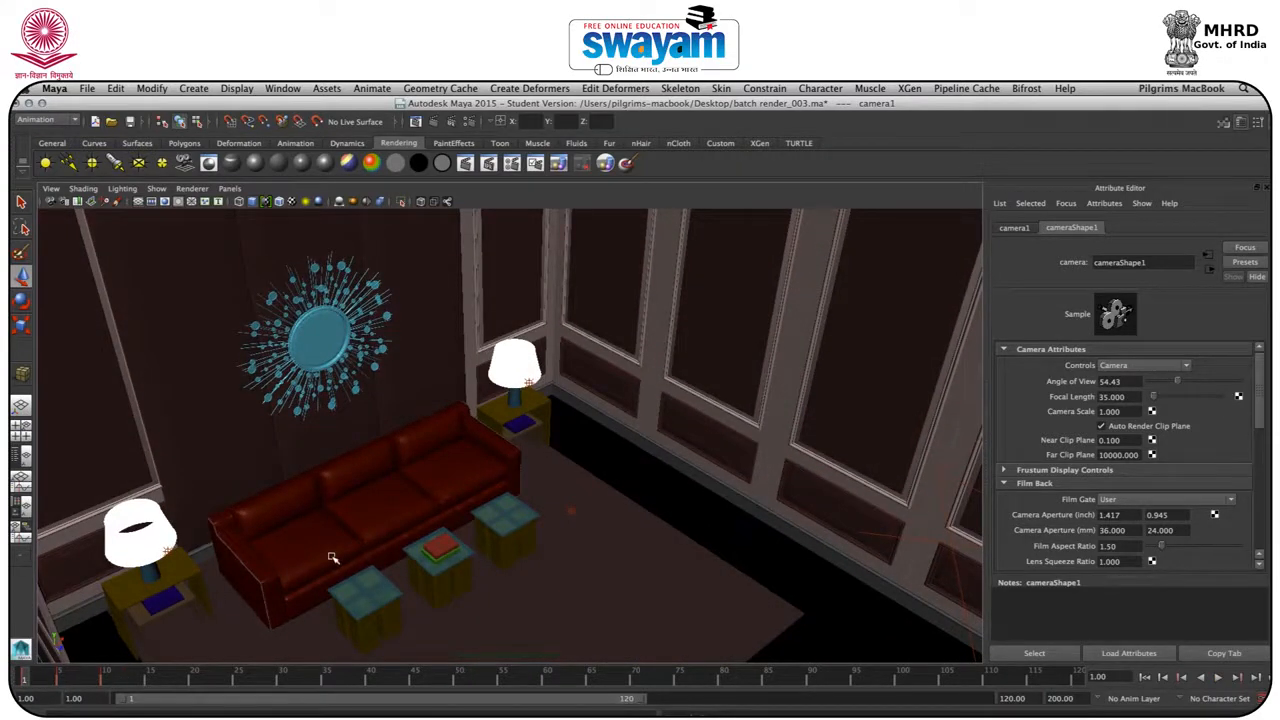
alt+drag(334, 557, 321, 548)
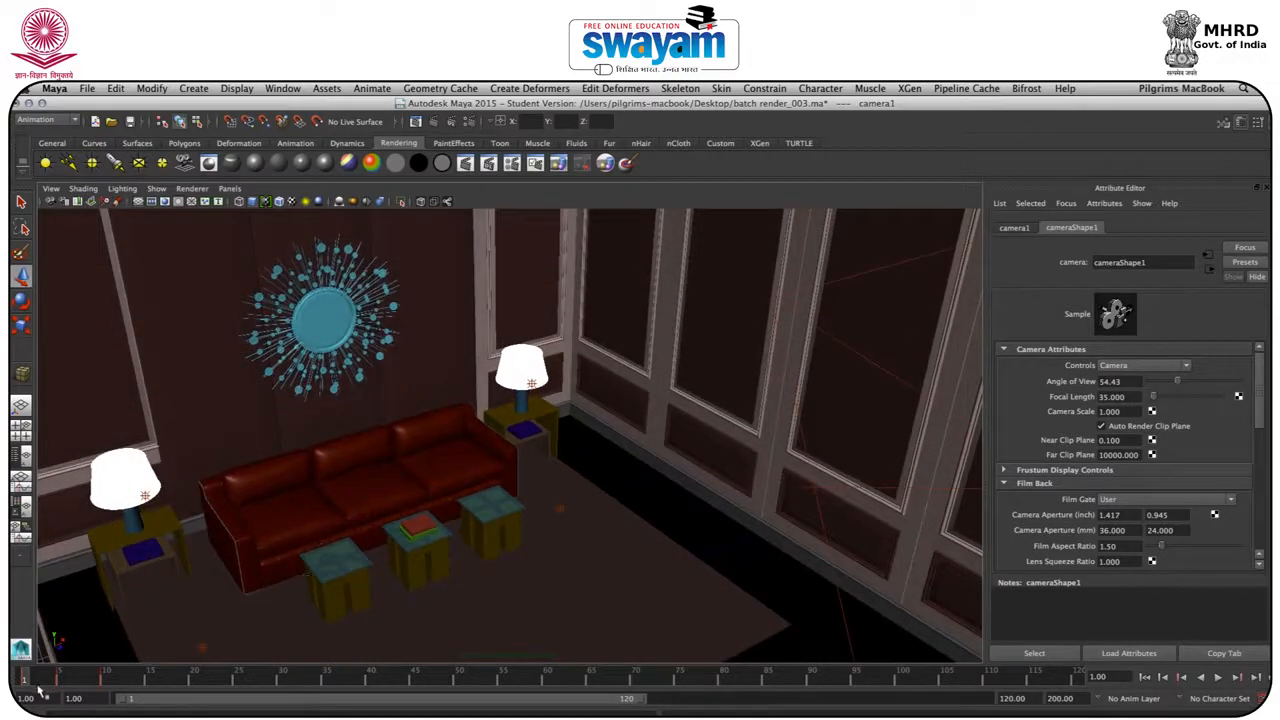
drag(27, 679, 149, 685)
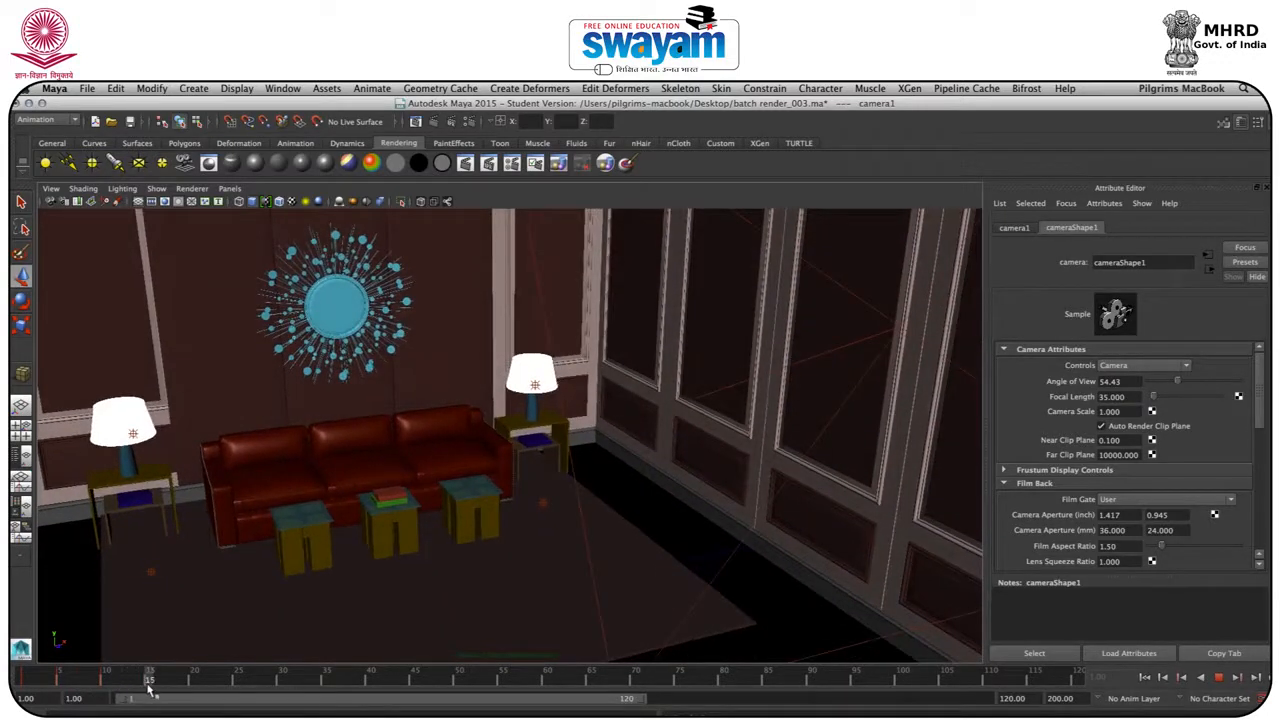
alt+drag(328, 462, 318, 461)
alt+right_drag(319, 459, 326, 470)
alt+middle_drag(320, 428, 326, 440)
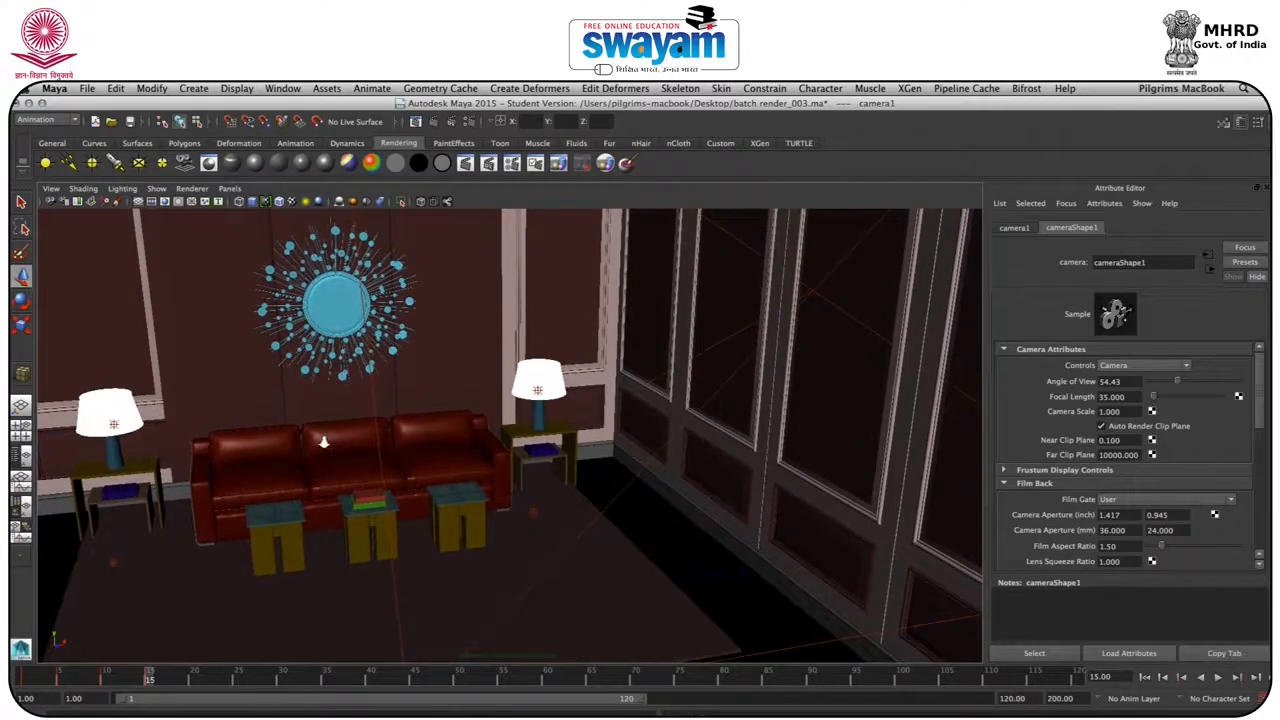
- Save the scene with the timeline at frame 1, and start rendering the camera1 view
mouse_move(164, 672)
mouse_down()
mouse_move(186, 686)
mouse_move(26, 686)
mouse_up()
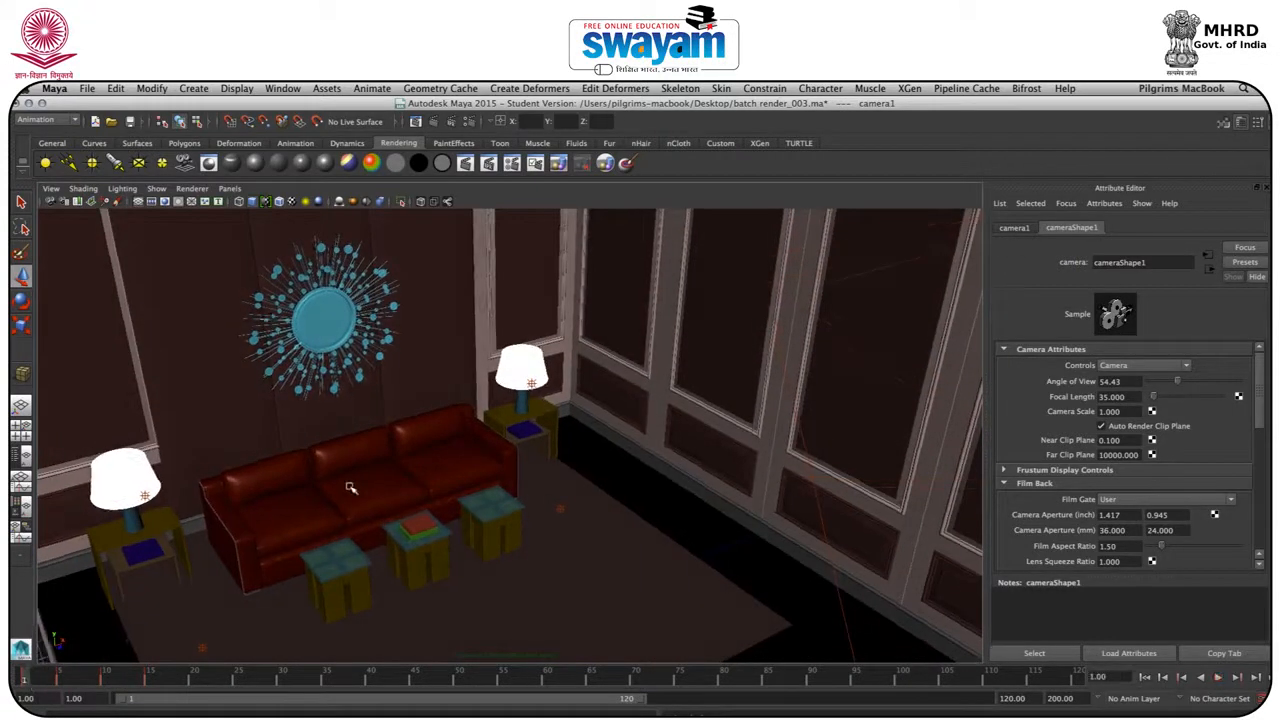
key(super+s)
click(622, 452)
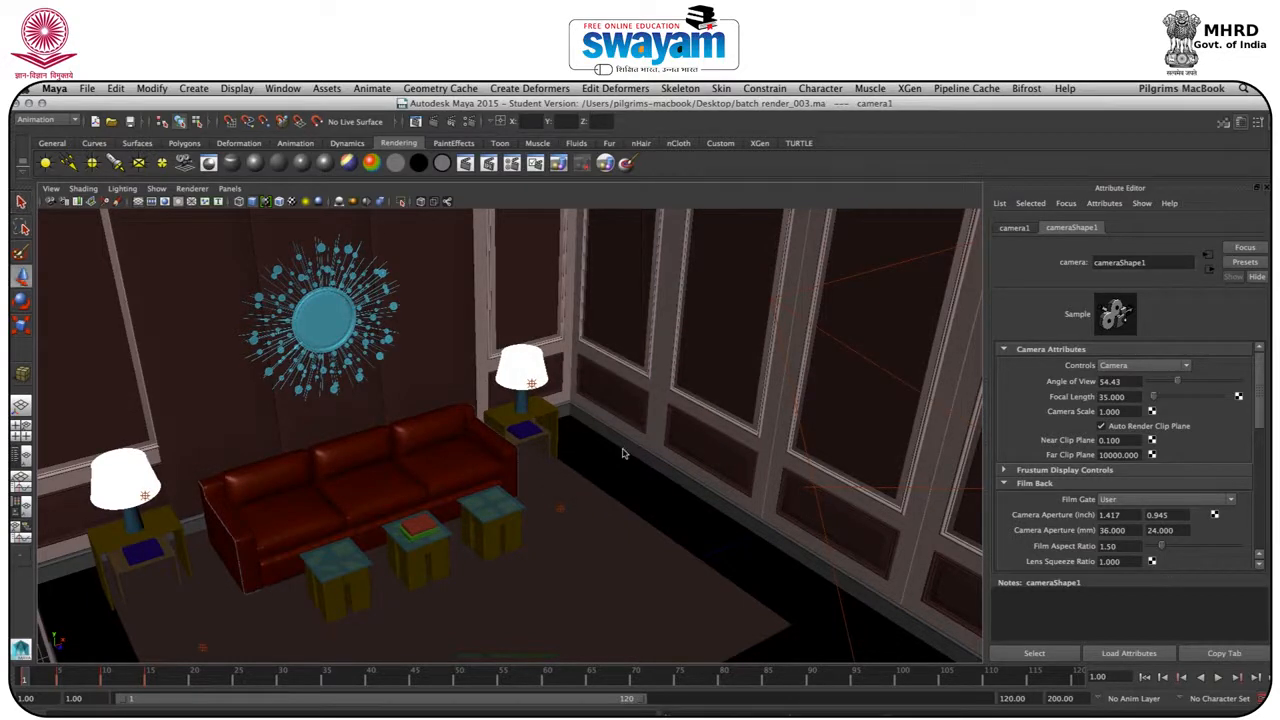
click(433, 121)
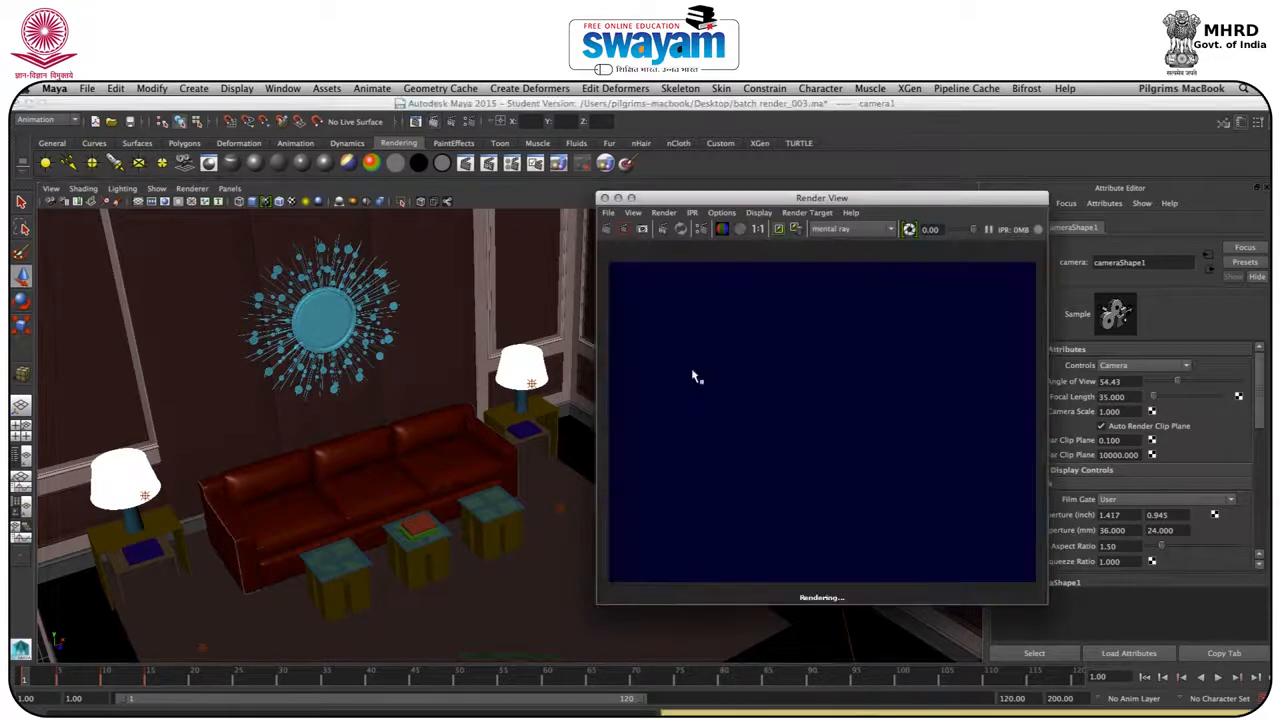